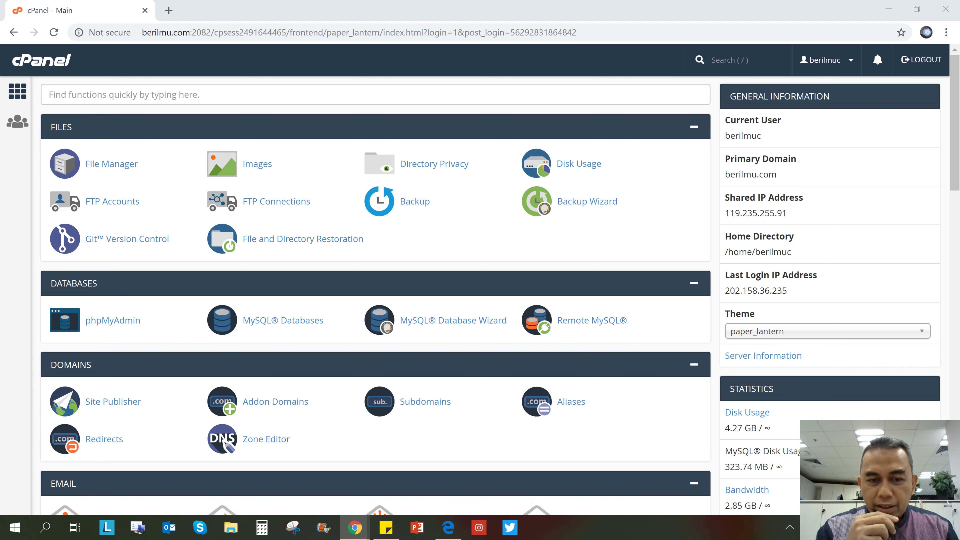
Scroll the cPanel home page to the Softaculous Apps Installer section listing PrestaShop
scroll(376, 295, "down", 4)
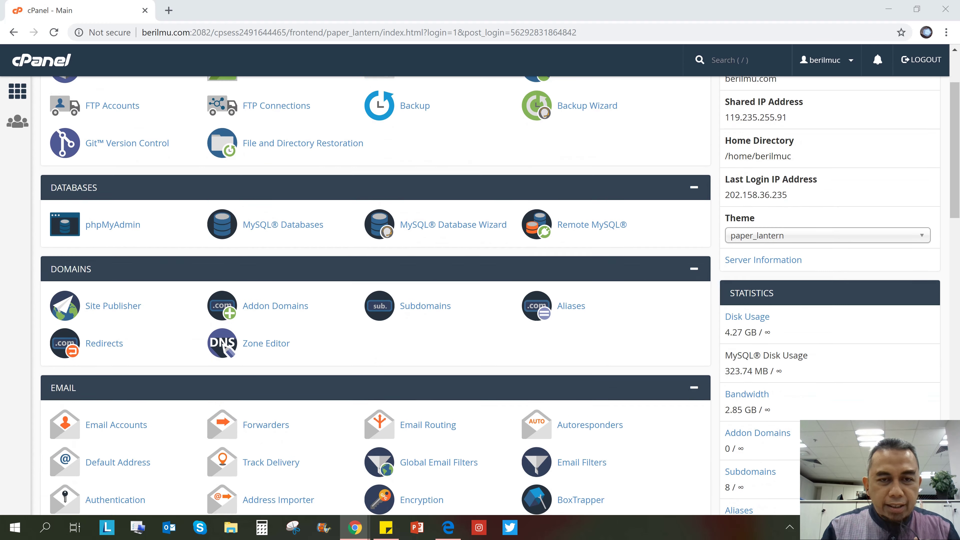
scroll(376, 295, "up", 1)
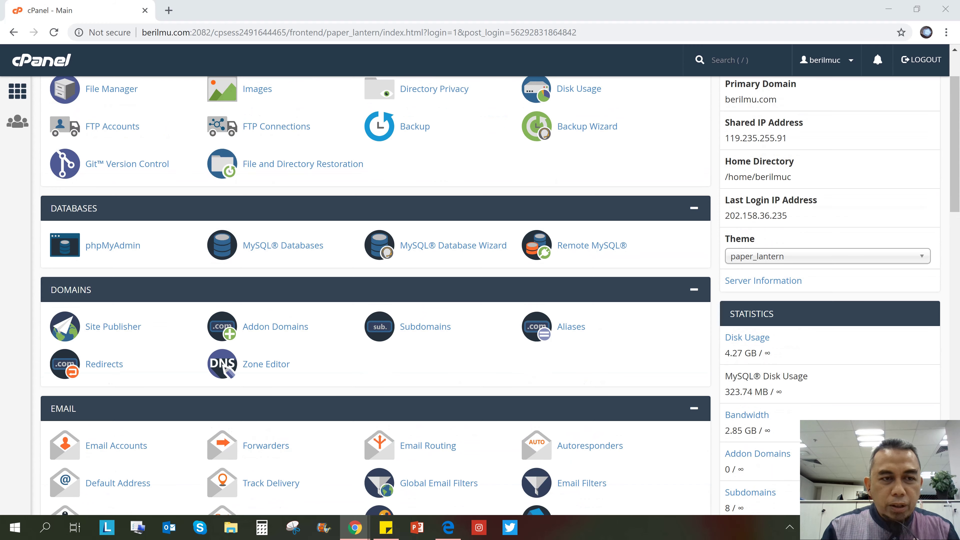
scroll(405, 137, "up", 2)
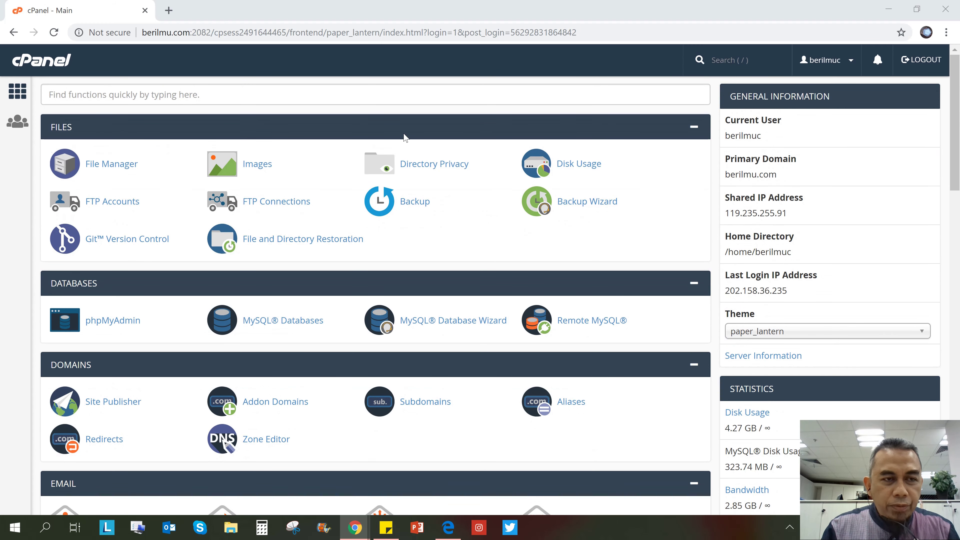
scroll(404, 137, "down", 10)
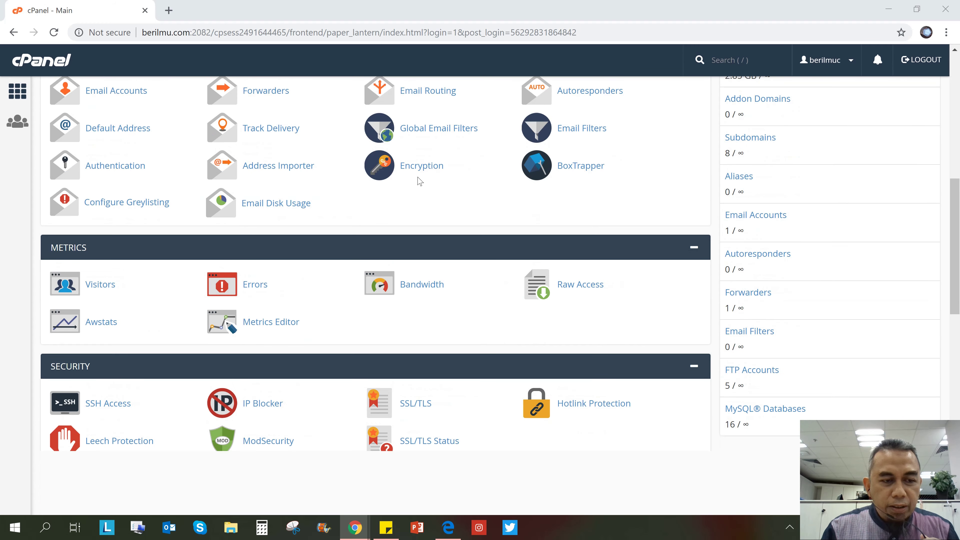
scroll(418, 178, "down", 10)
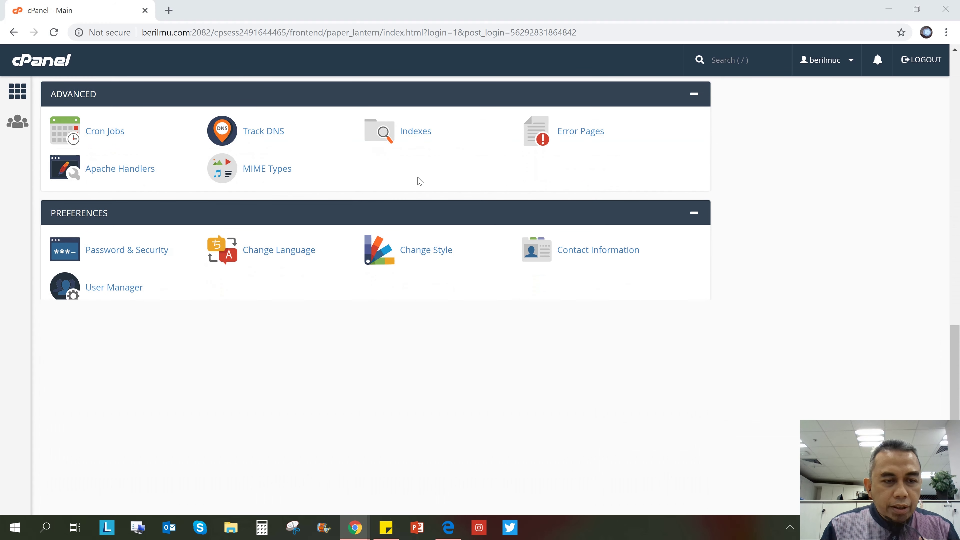
scroll(418, 182, "down", 3)
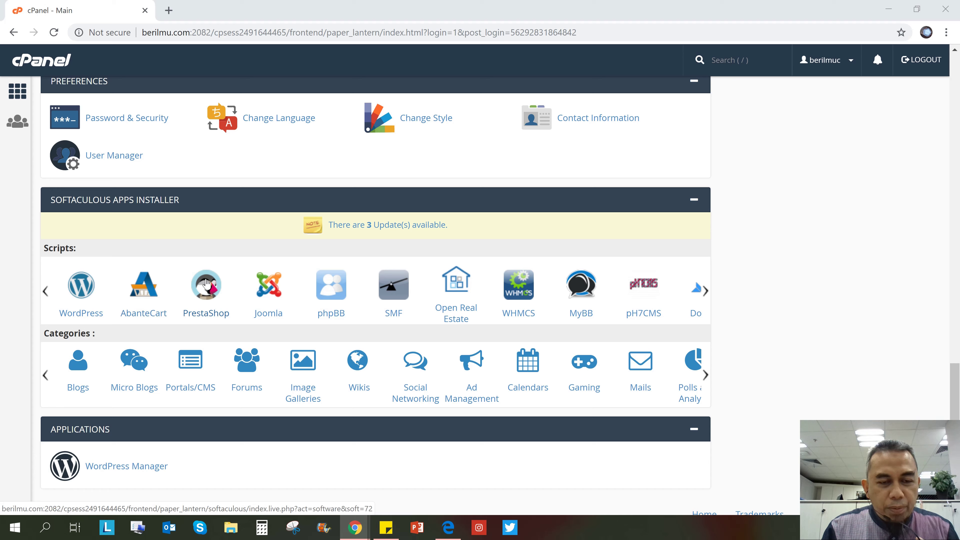
Open the PrestaShop page in Softaculous and bring up its installation form
left_click(206, 283)
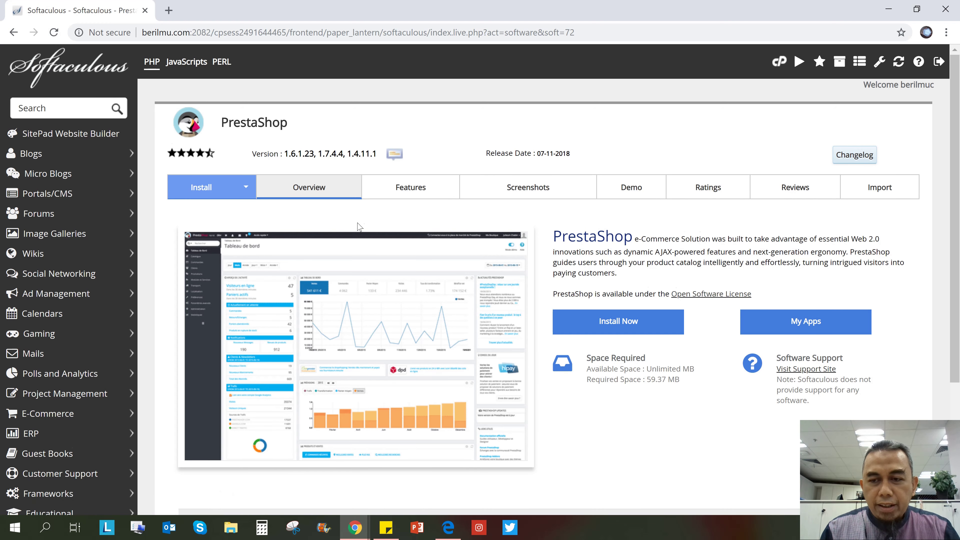
scroll(359, 227, "down", 2)
scroll(364, 226, "up", 2)
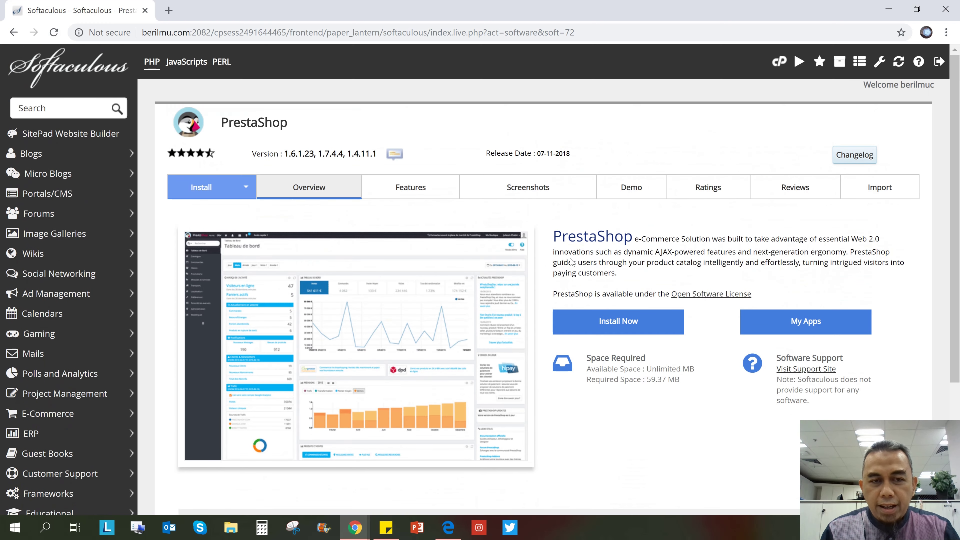
left_click(612, 321)
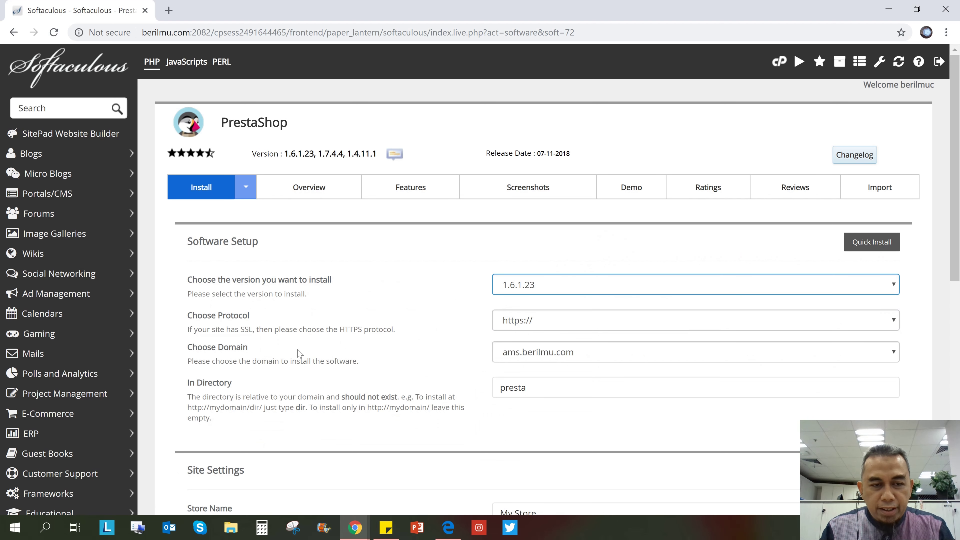
left_click(528, 327)
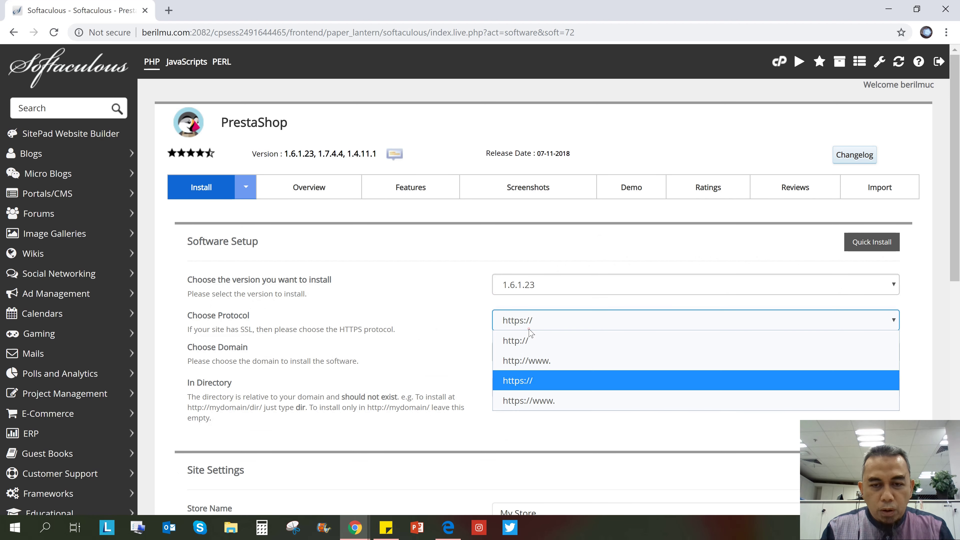
left_click(522, 349)
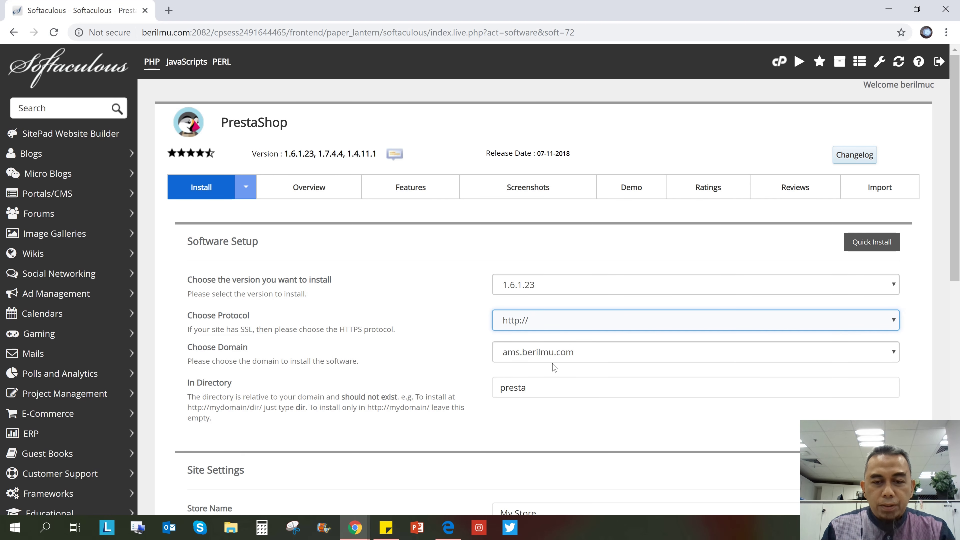
left_click(530, 359)
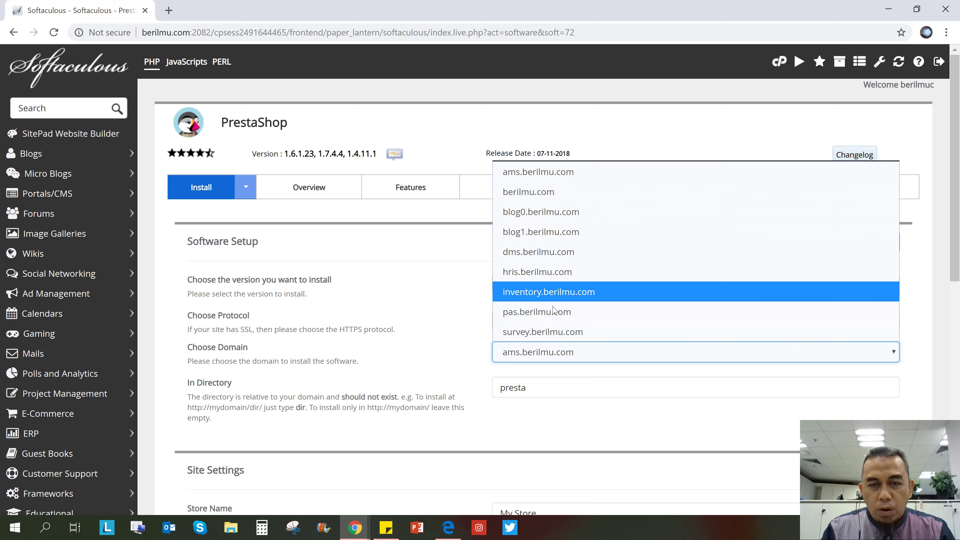
left_click(472, 117)
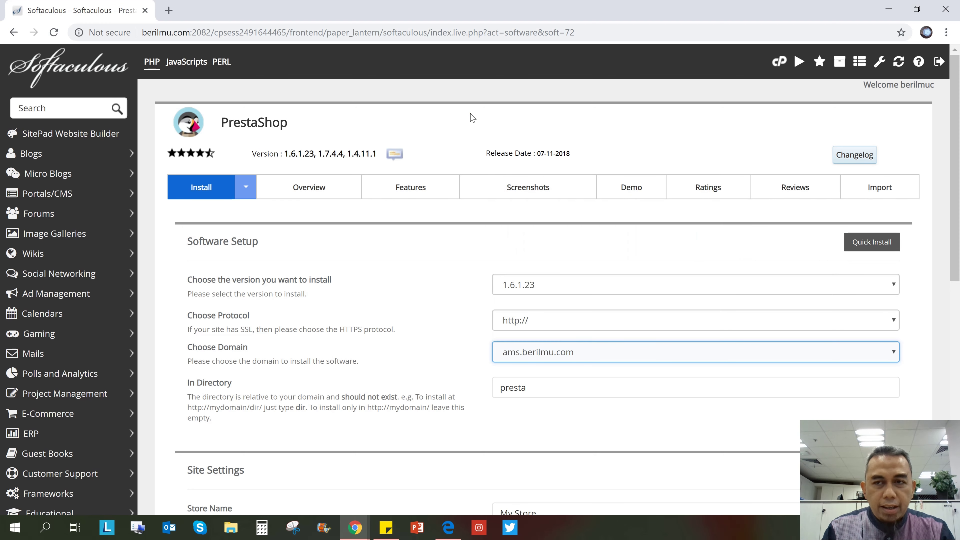
left_click(472, 117)
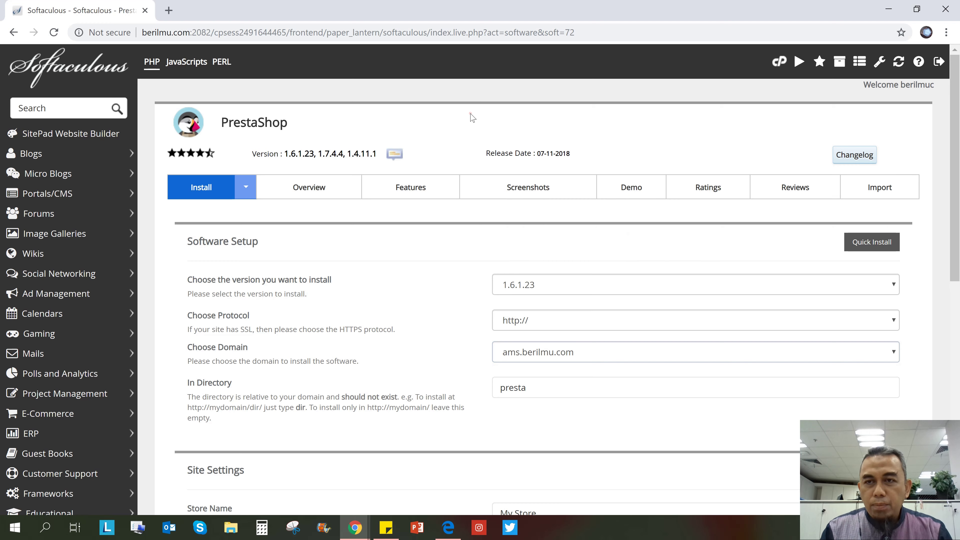
left_click(777, 67)
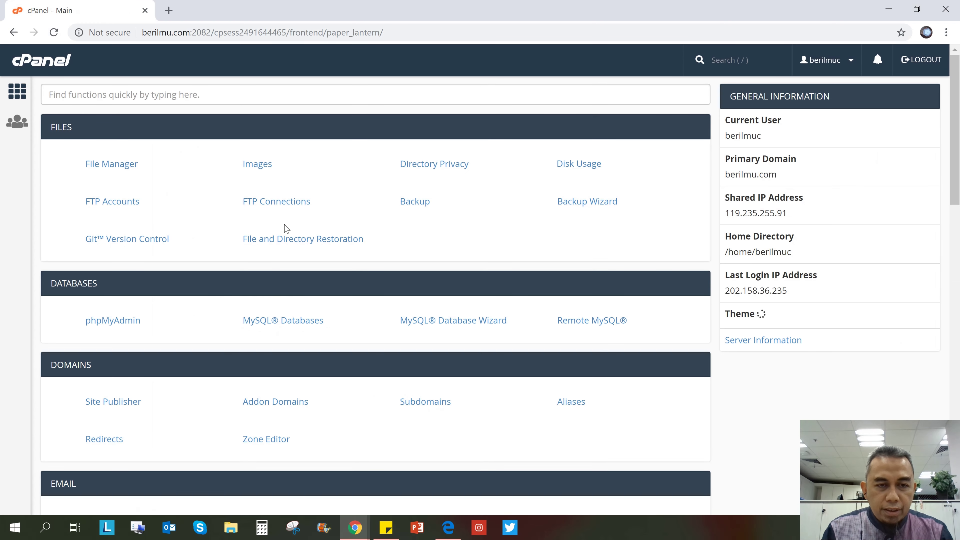
Find Subdomains through the cPanel search and enter tokojam as the subdomain name
scroll(284, 225, "down", 1)
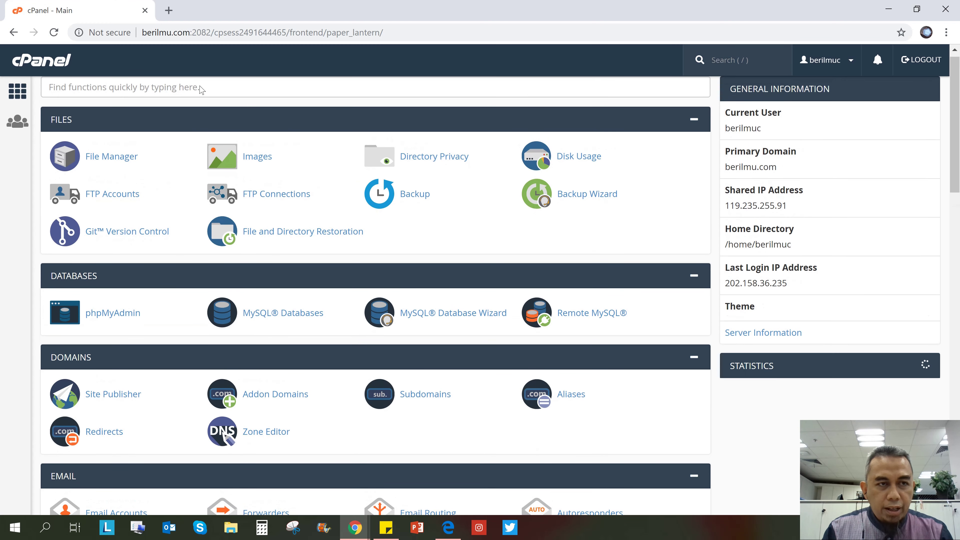
left_click(200, 87)
type("su")
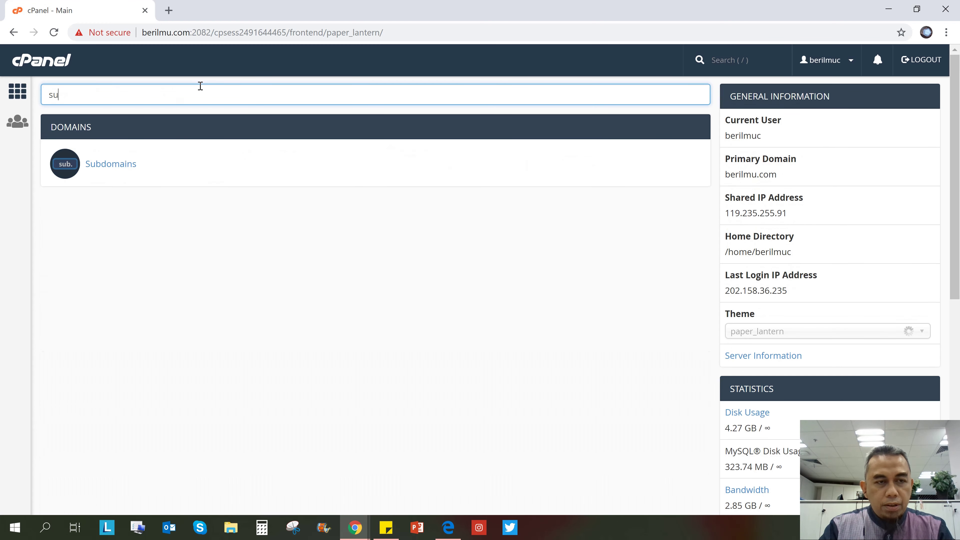
type("b")
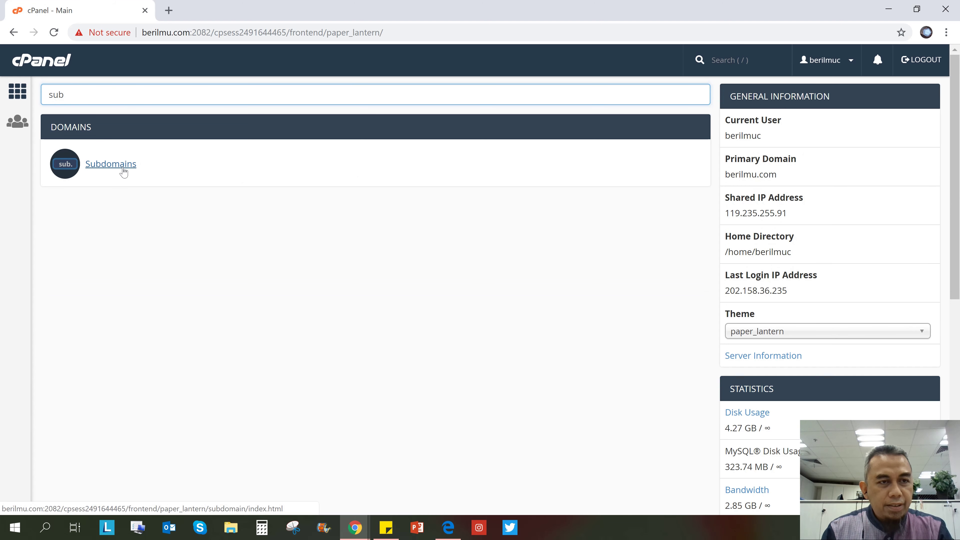
left_click(124, 172)
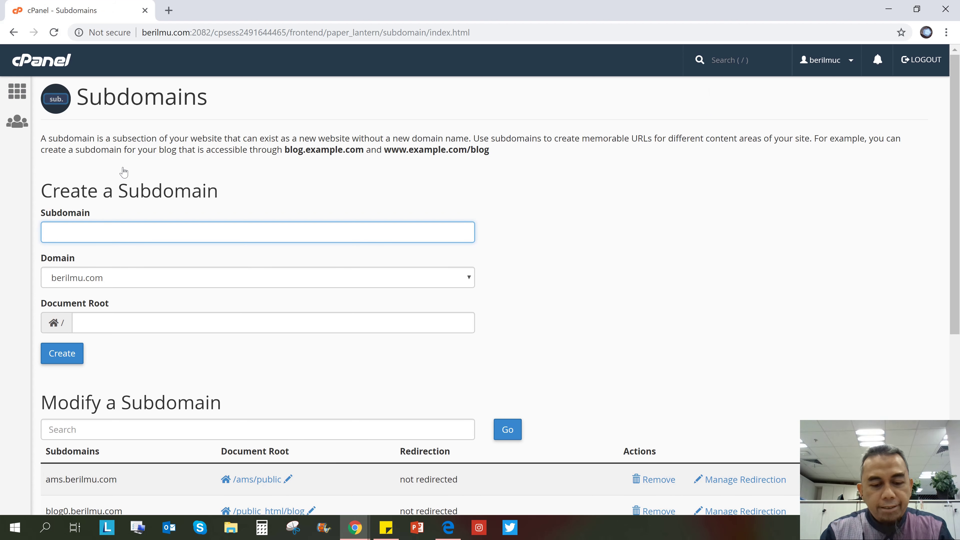
type("tokojam")
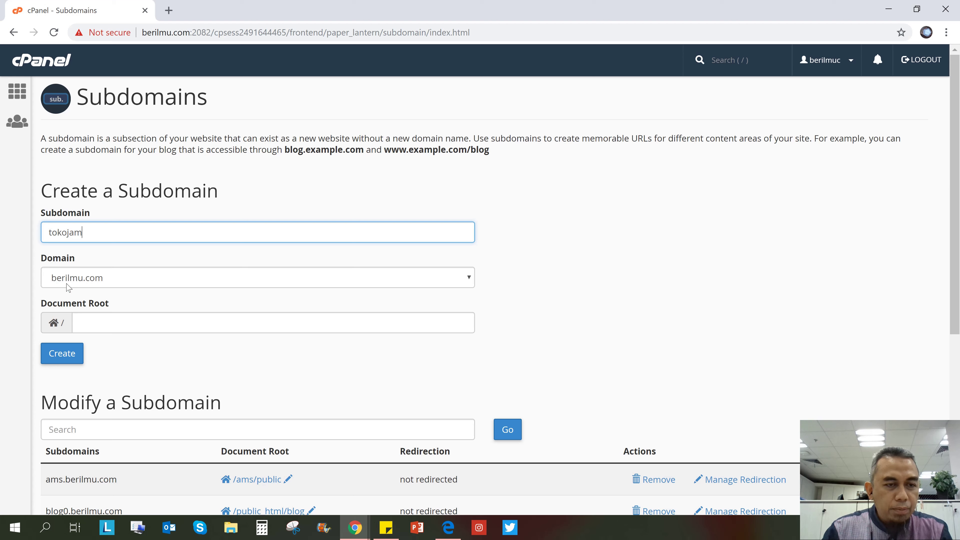
Set the document root to public_html/tokojam and create the subdomain
left_click(139, 316)
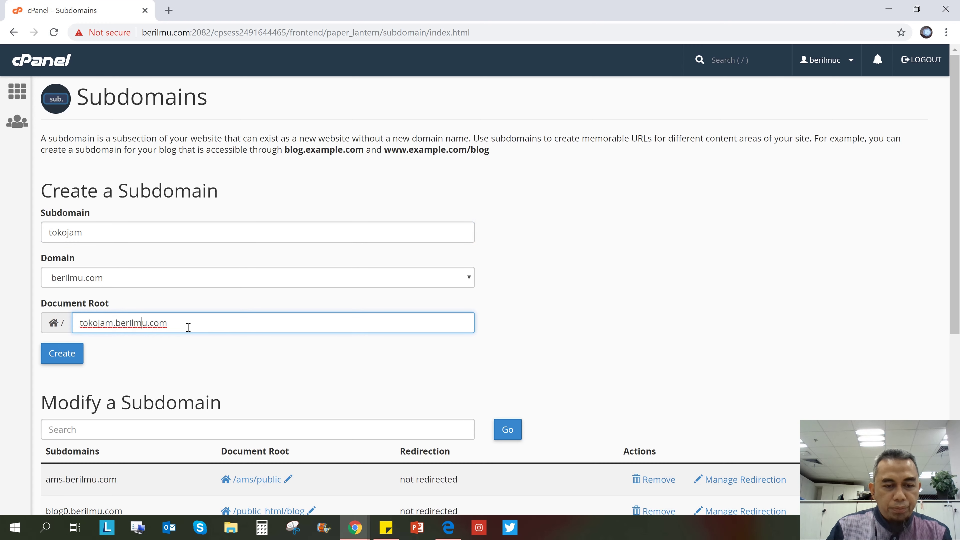
scroll(188, 327, "down", 3)
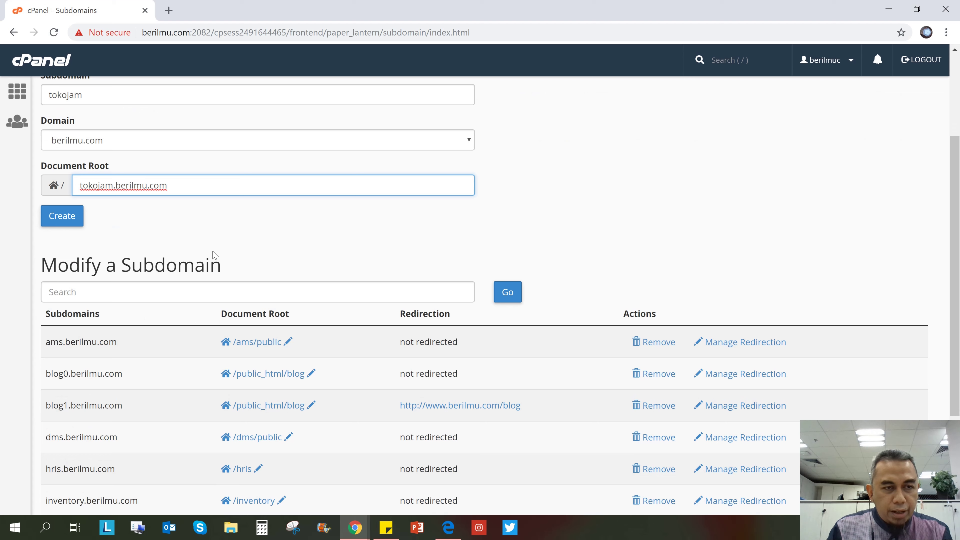
key("ctrl+shift+Right")
key("ctrl+shift+Right")
key("ctrl+shift+Right")
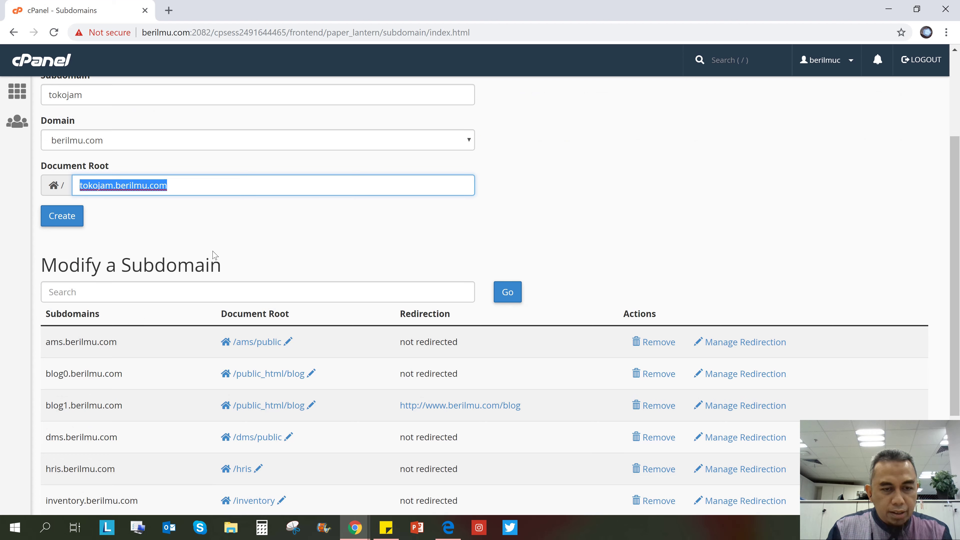
type("public")
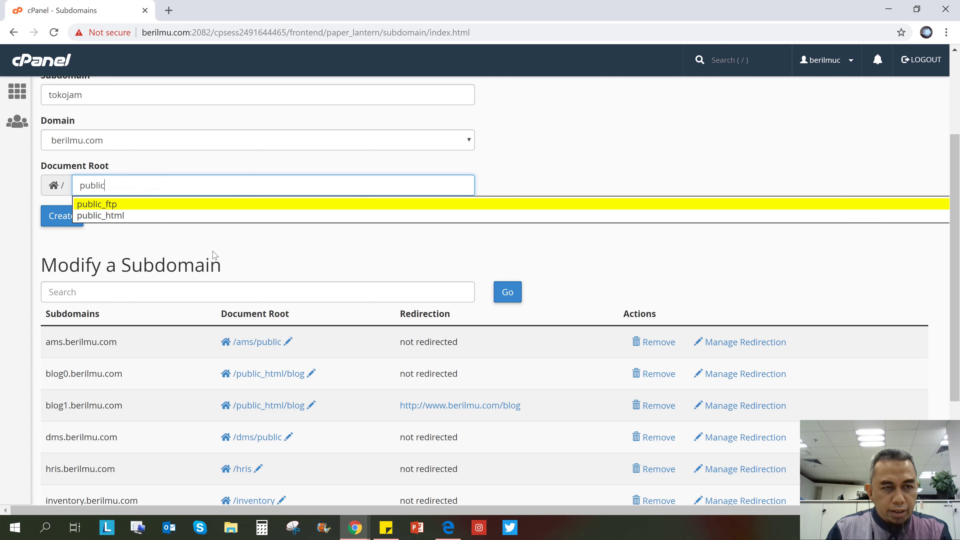
key("Down")
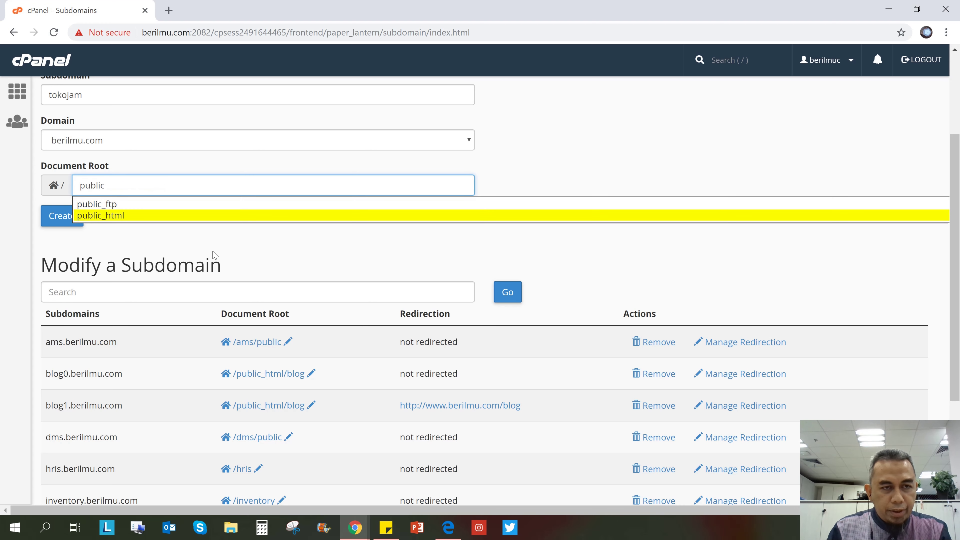
key("Return")
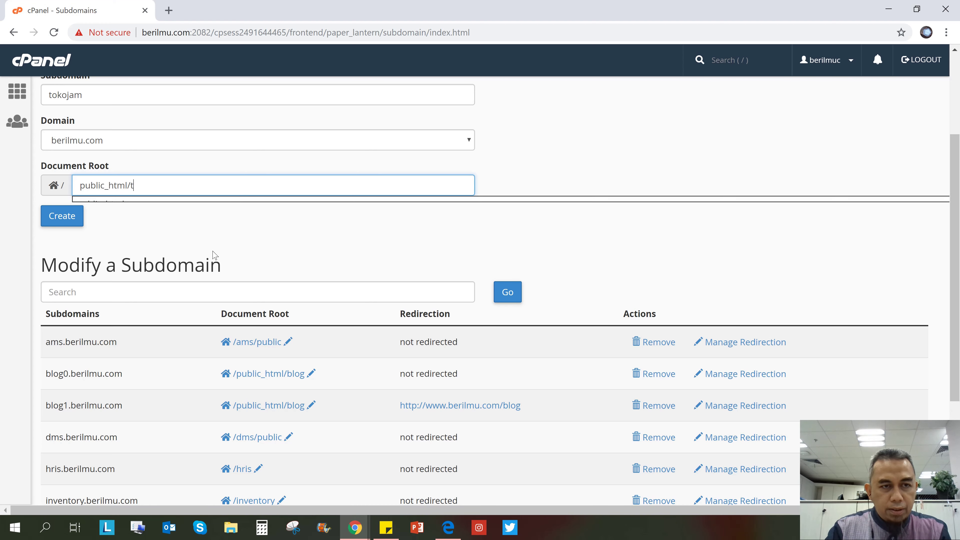
type("tokojam")
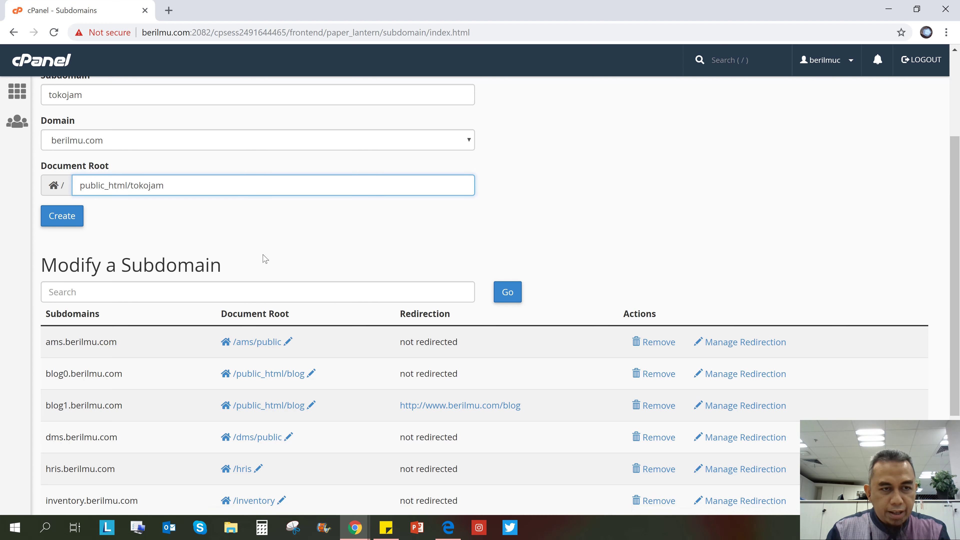
left_click(66, 217)
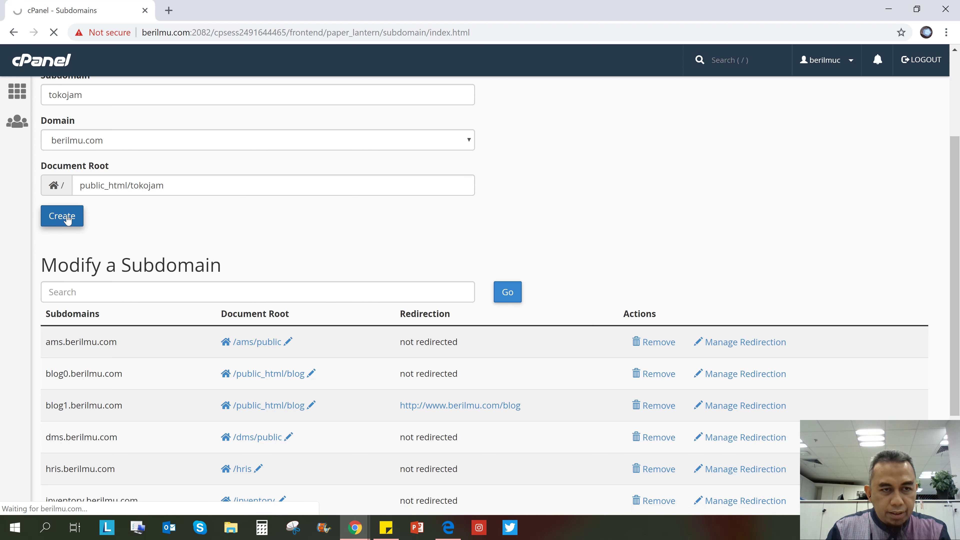
Confirm tokojam.berilmu.com is listed with root /public_html/tokojam, then open a new browser tab
scroll(66, 218, "down", 1)
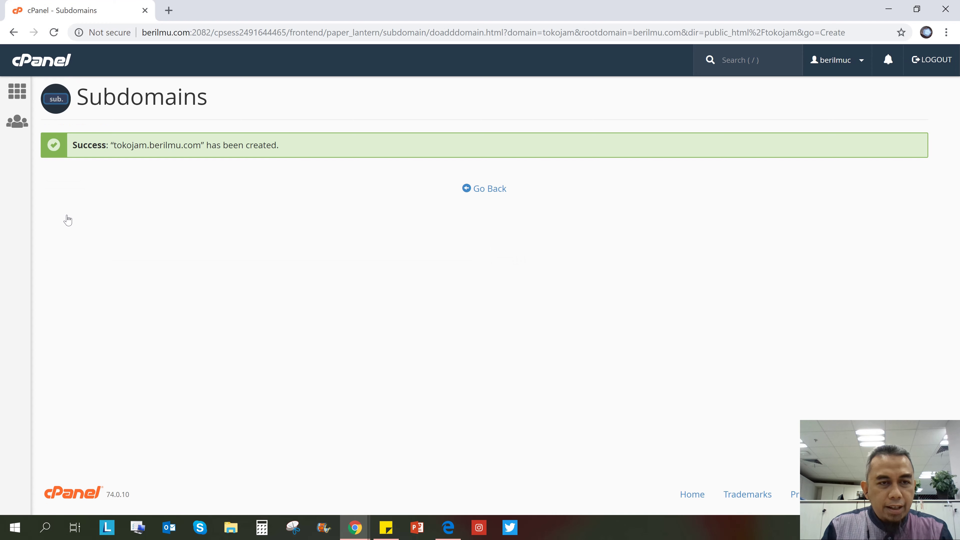
left_click(496, 193)
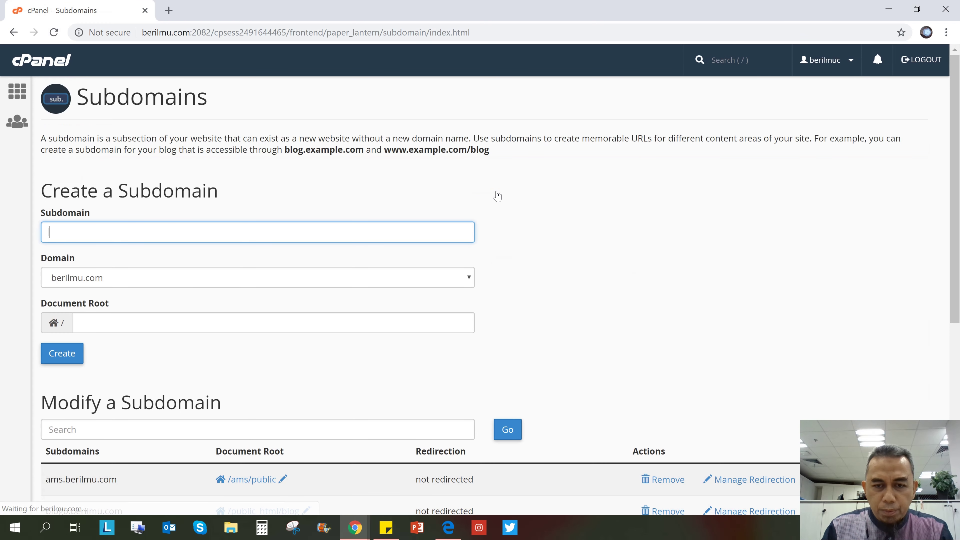
scroll(570, 317, "down", 6)
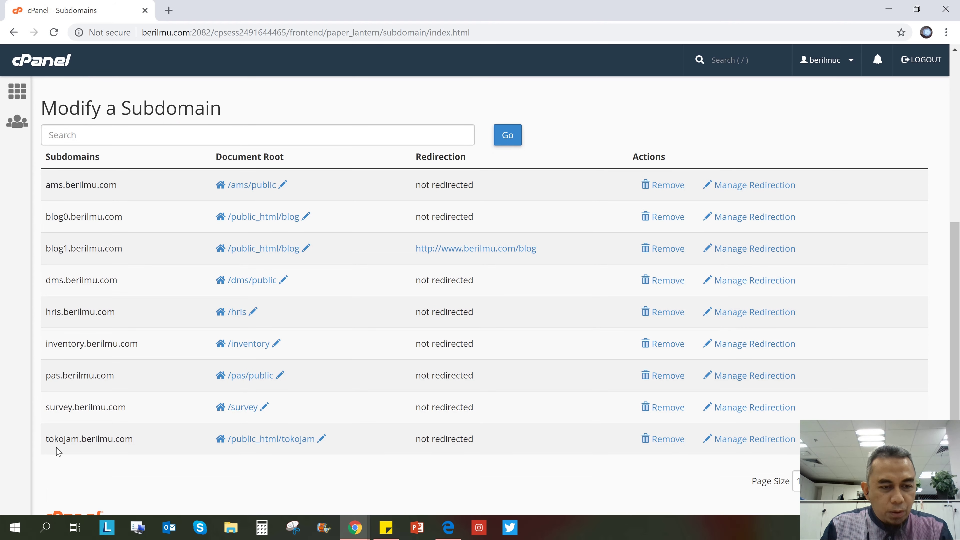
left_click_drag(50, 437, 150, 442)
left_click(116, 434)
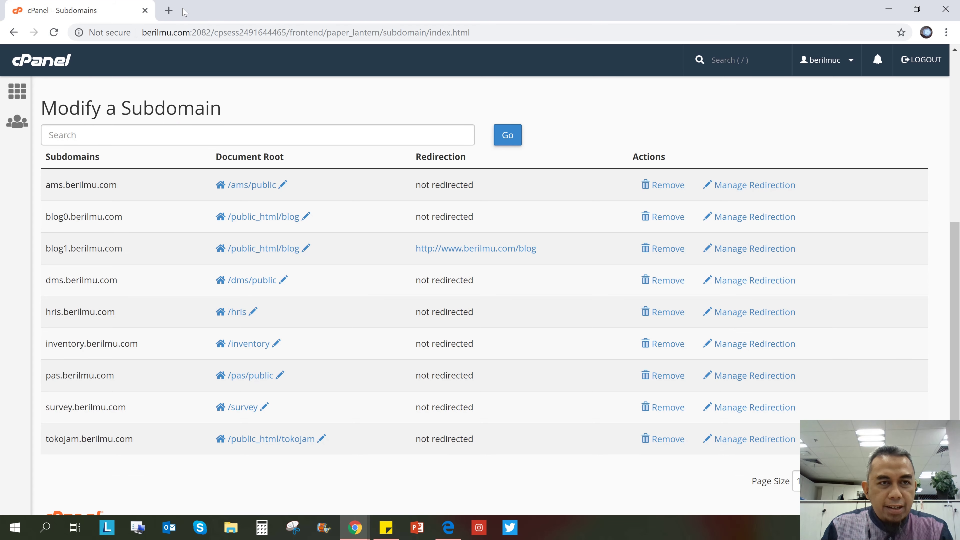
left_click(174, 13)
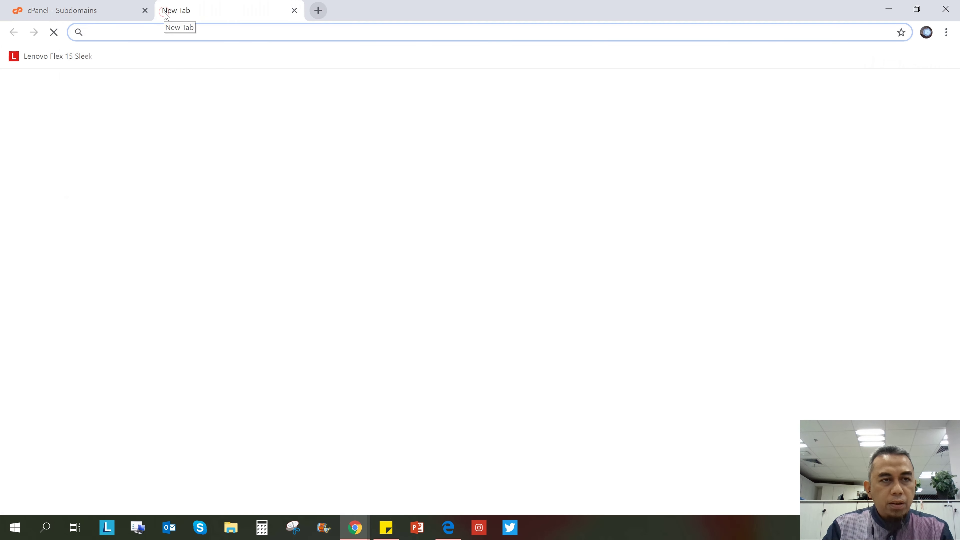
Load tokojam.berilmu.com in the new tab, then switch back to the cPanel Subdomains tab
type("tokojam.b")
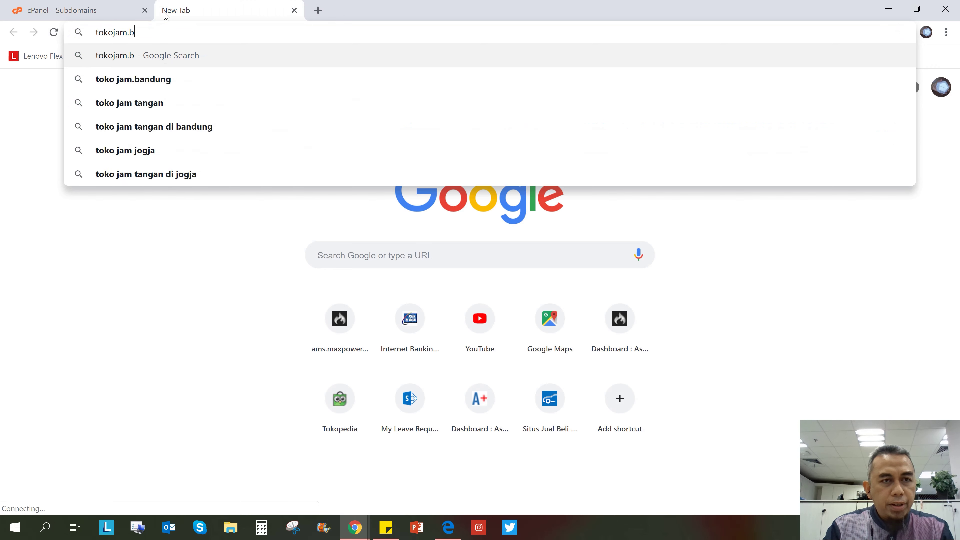
type("erilmu.com")
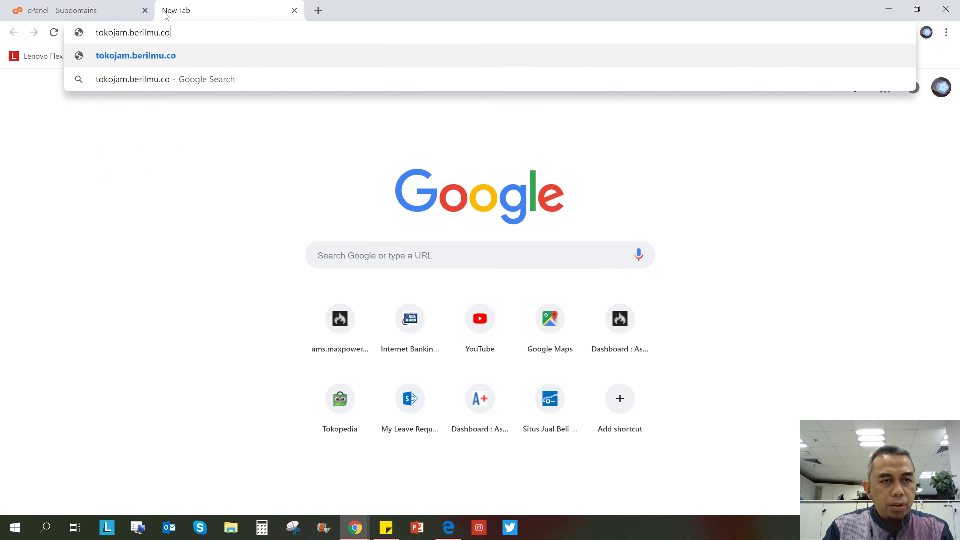
key("Return")
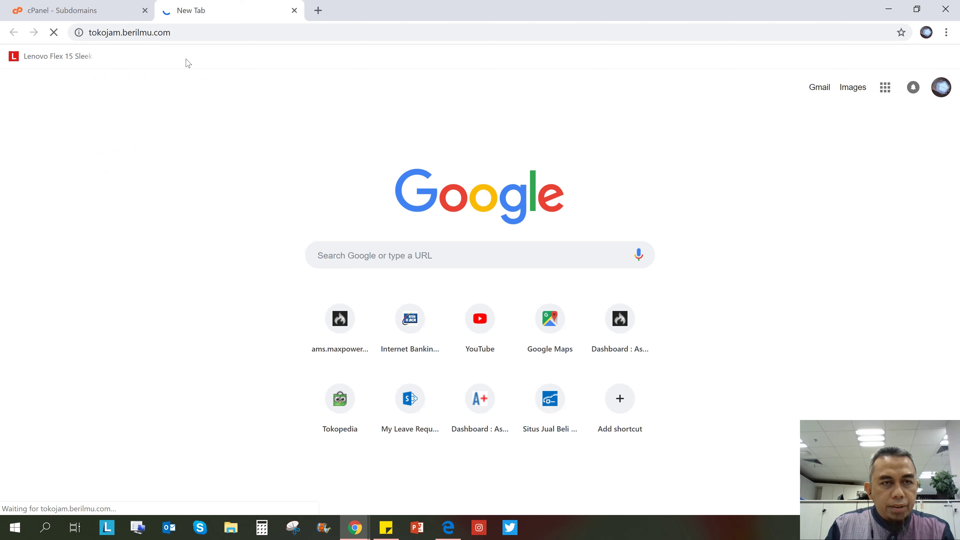
left_click(95, 11)
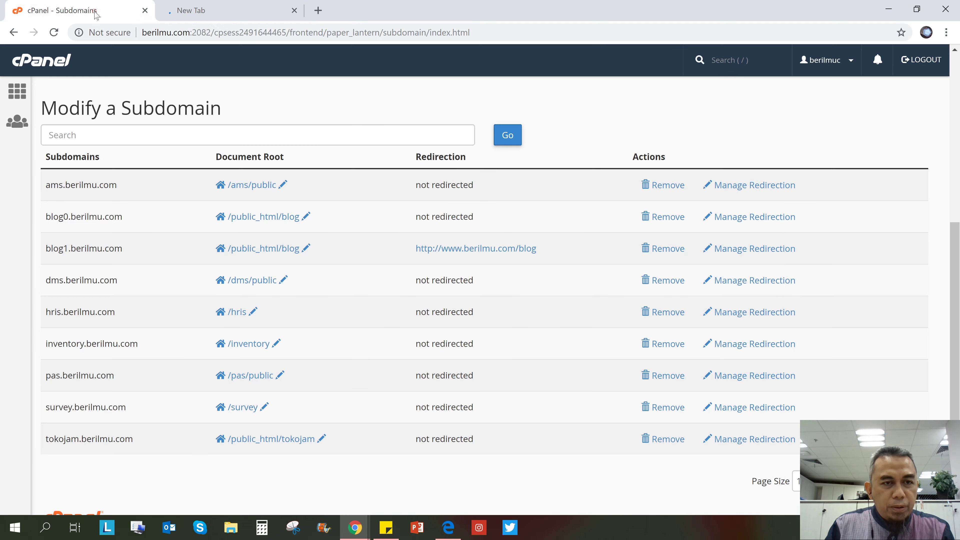
Return to the cPanel home page and open PrestaShop under Softaculous Apps Installer
left_click(20, 92)
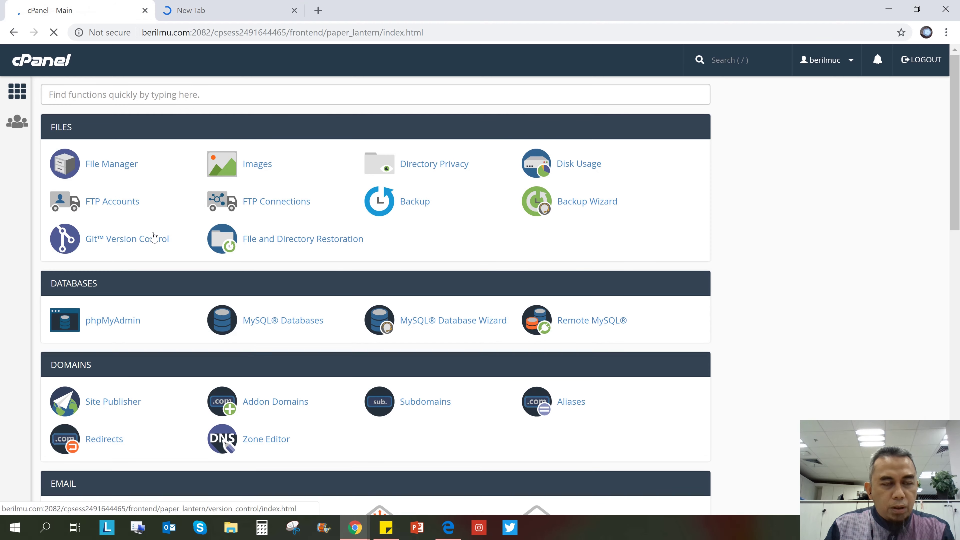
scroll(151, 236, "down", 5)
scroll(154, 236, "up", 3)
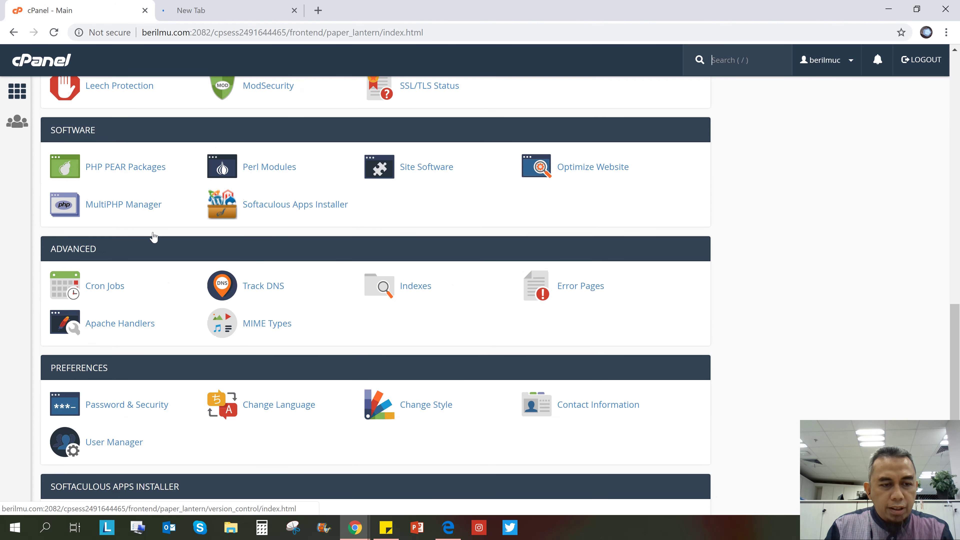
scroll(153, 237, "down", 4)
scroll(154, 237, "up", 2)
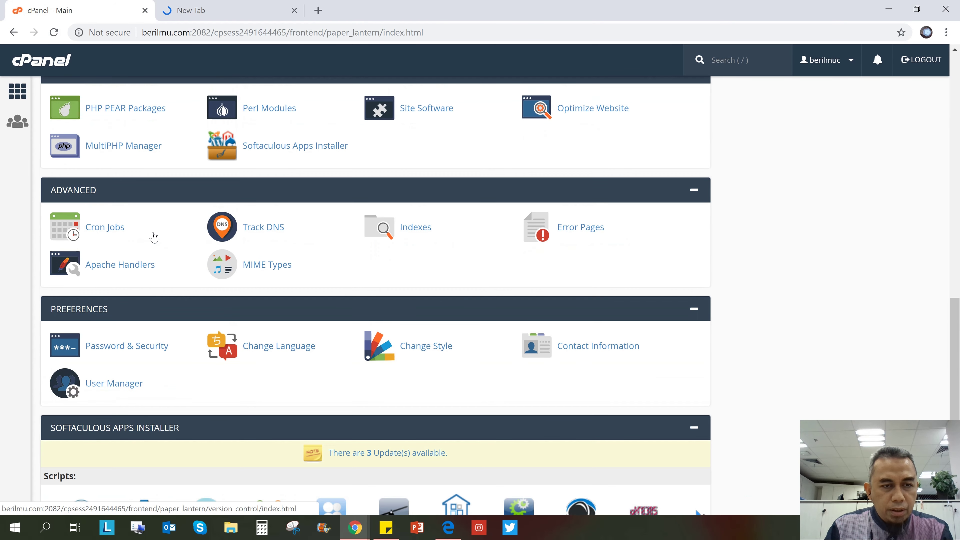
scroll(153, 237, "down", 2)
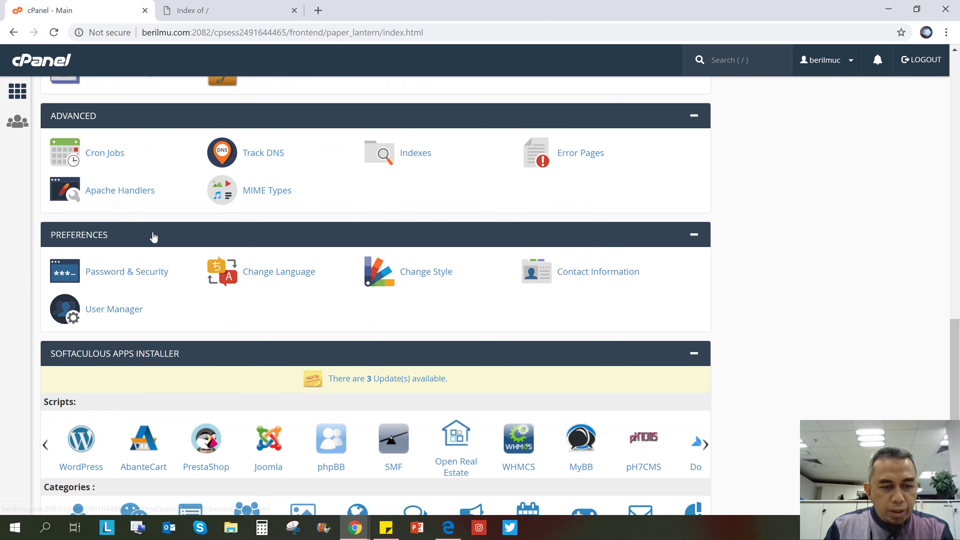
left_click(204, 443)
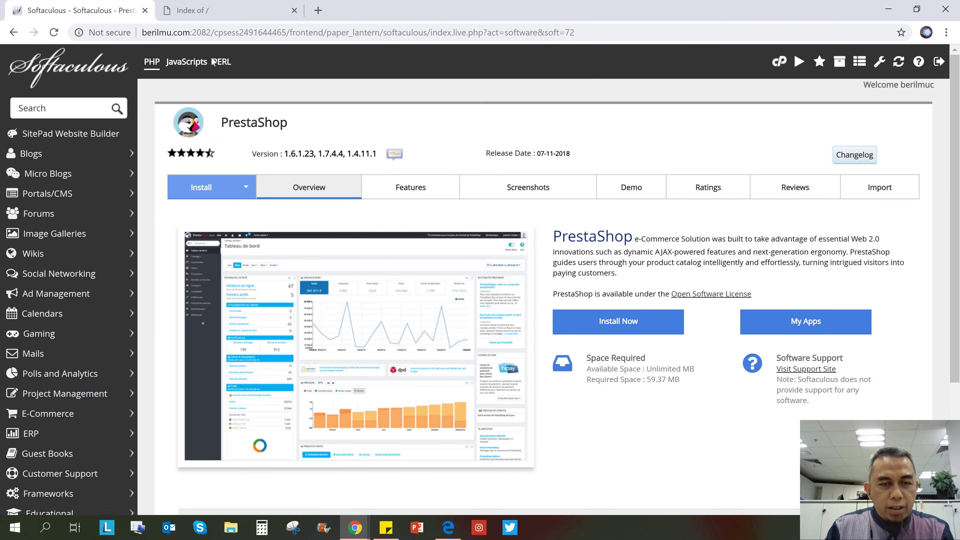
Start a new PrestaShop install on domain tokojam.berilmu.com in directory tokojam
left_click(586, 312)
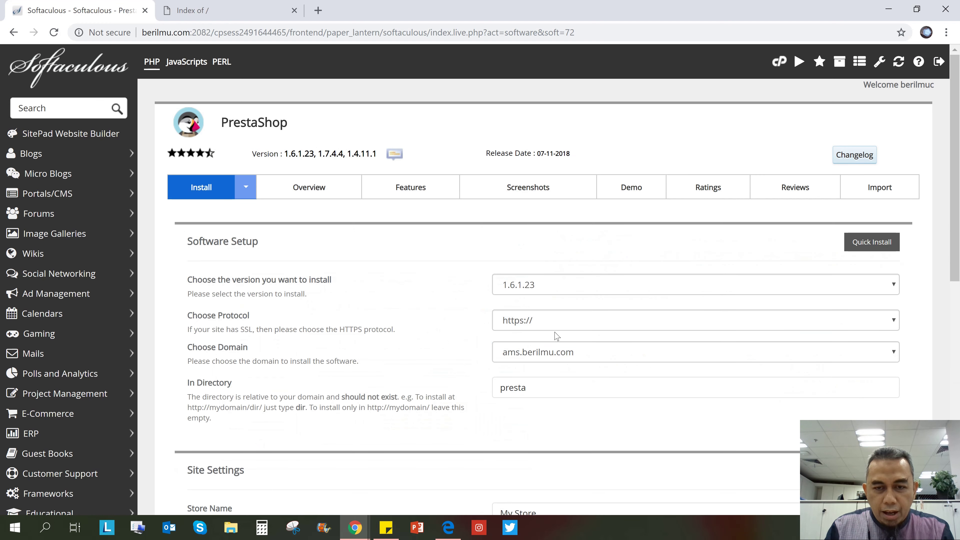
scroll(551, 358, "down", 2)
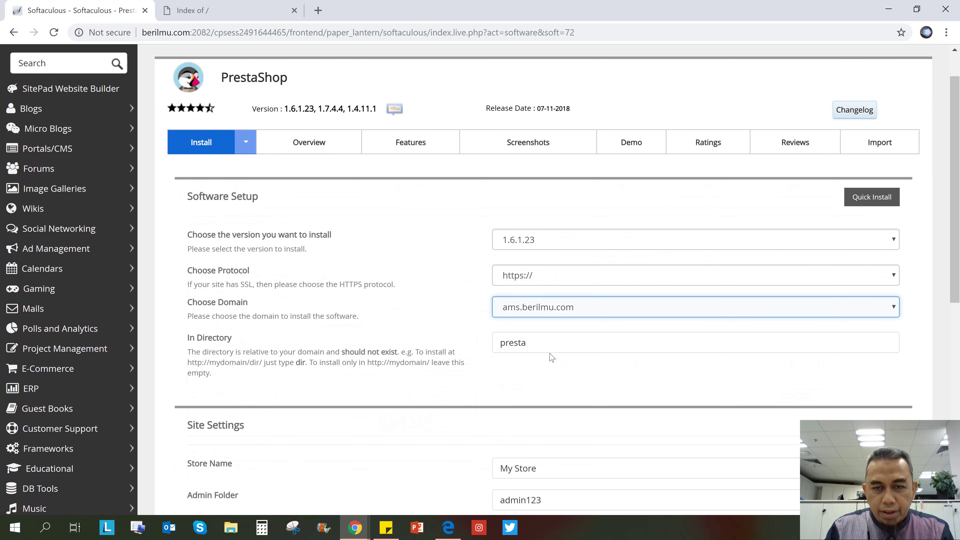
left_click(562, 311)
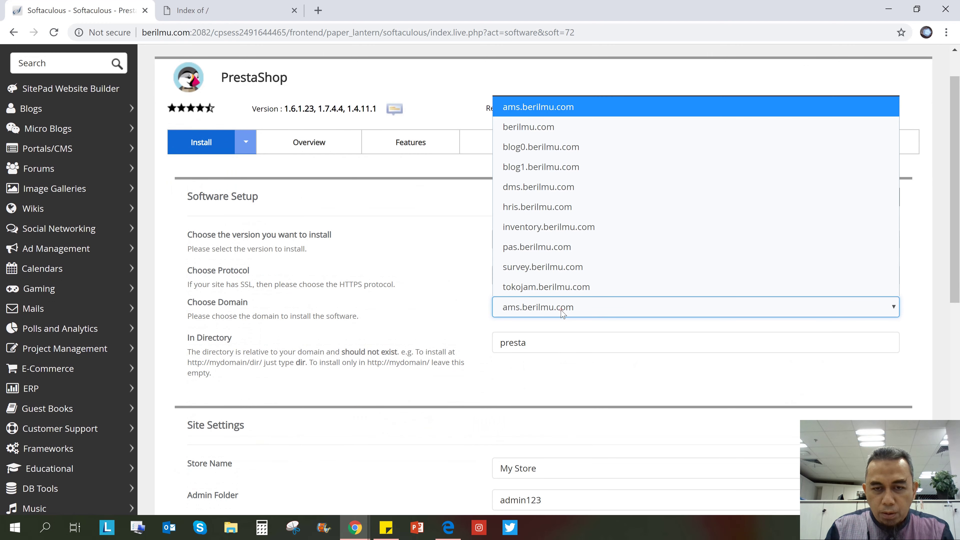
left_click(566, 286)
double_click(543, 338)
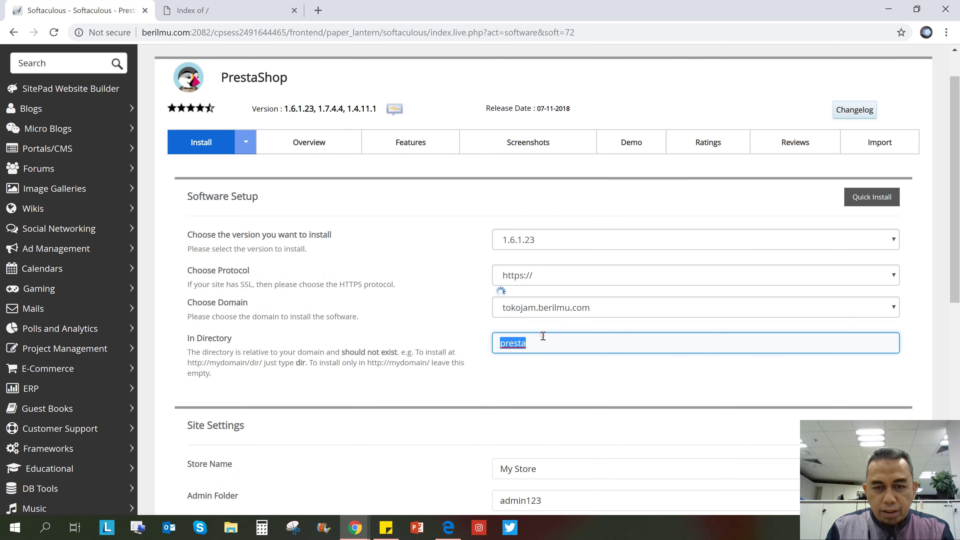
type("tokojam")
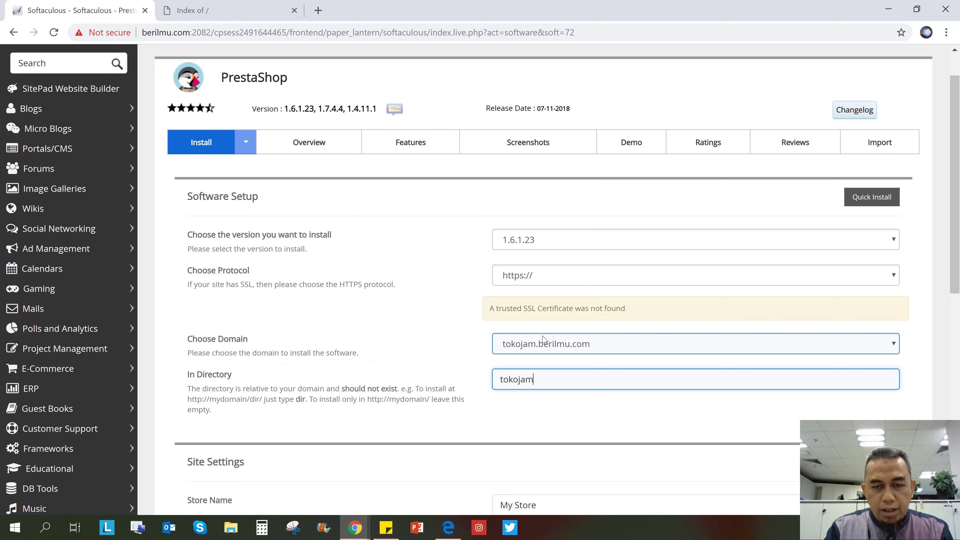
Replace the default store name with 'Toko Jam'
scroll(348, 333, "down", 1)
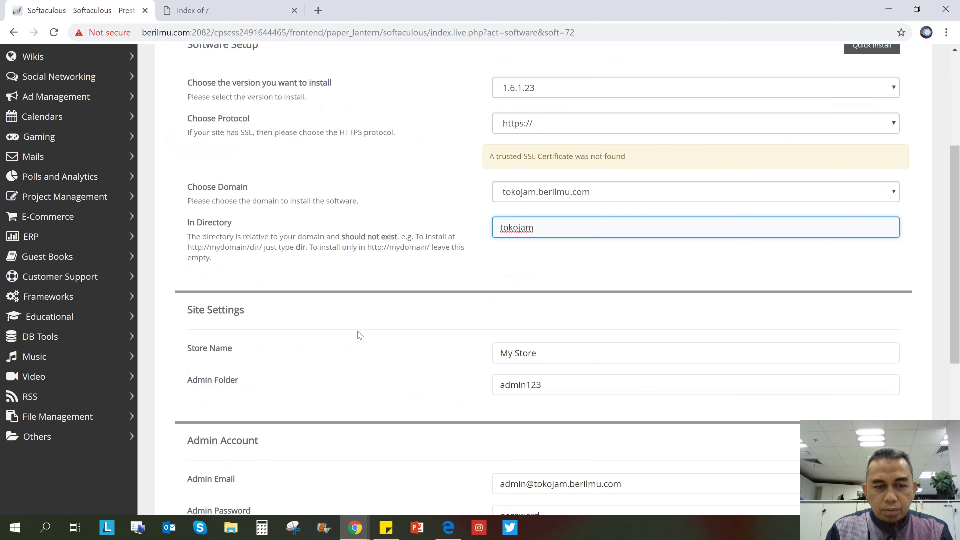
triple_click(576, 349)
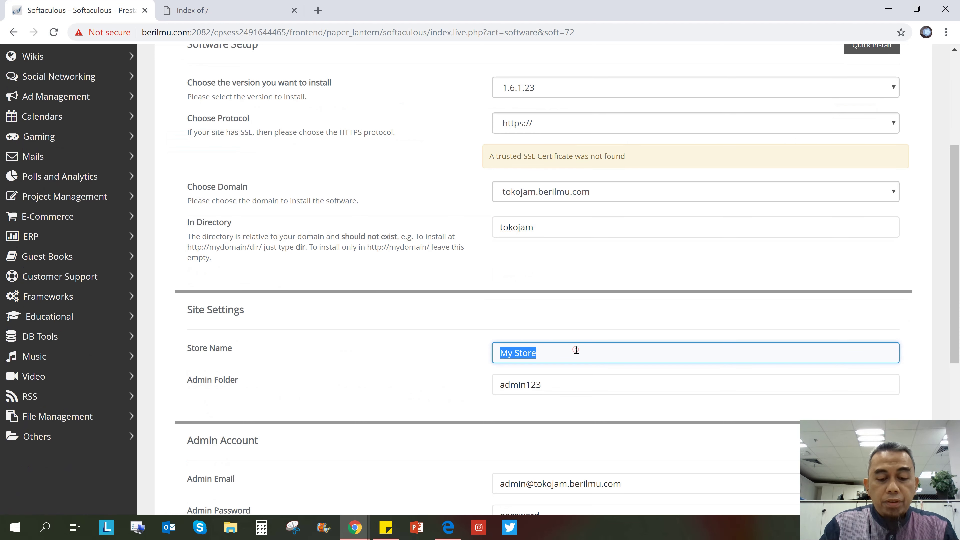
type("Toko Jam")
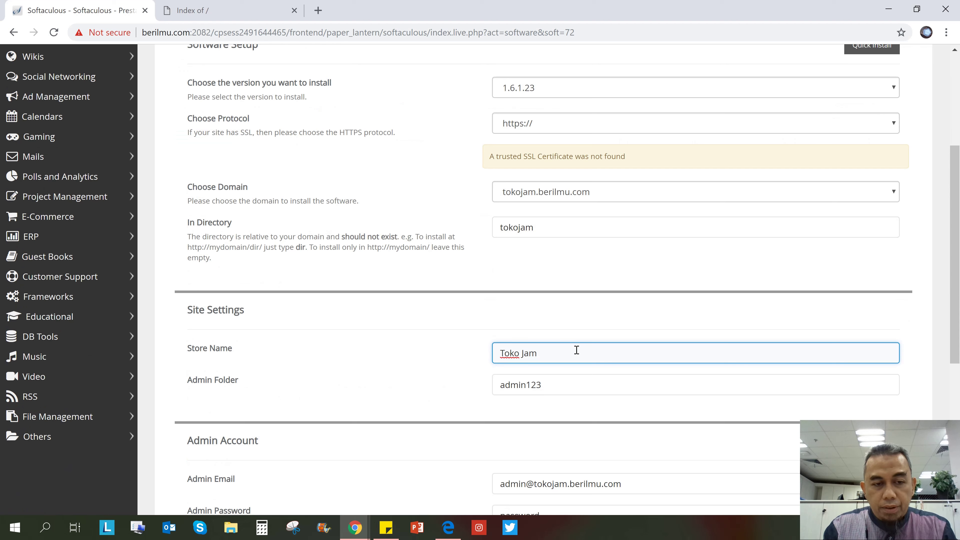
key("Tab")
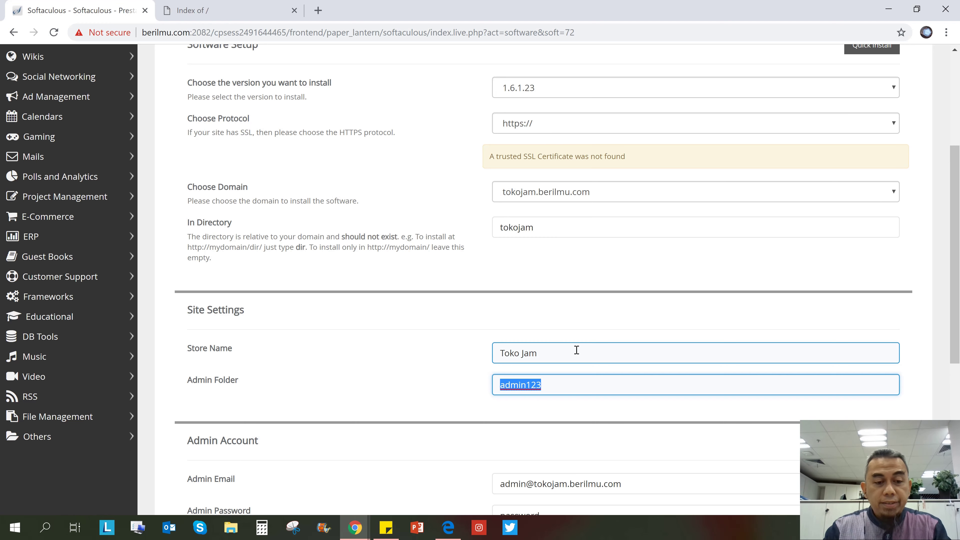
scroll(577, 350, "down", 4)
left_click(525, 326)
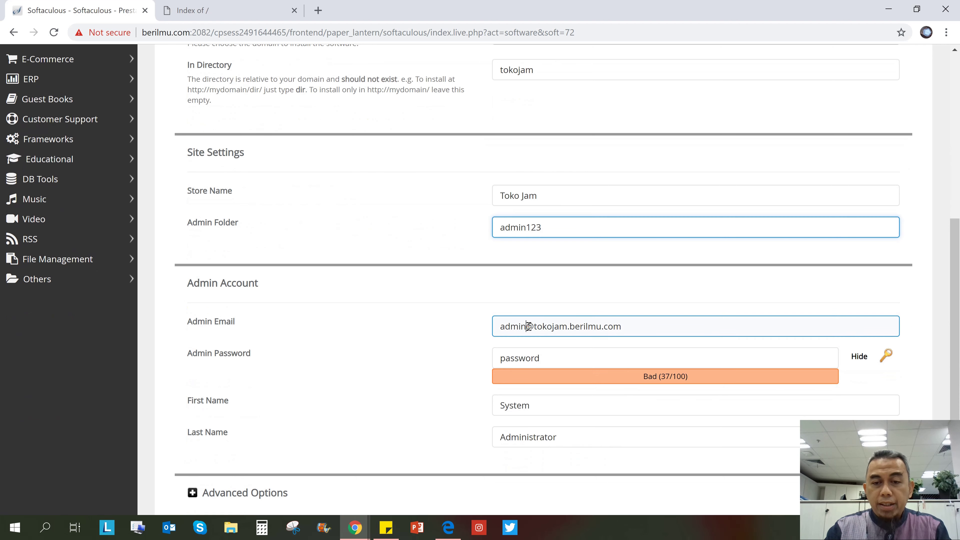
double_click(553, 326)
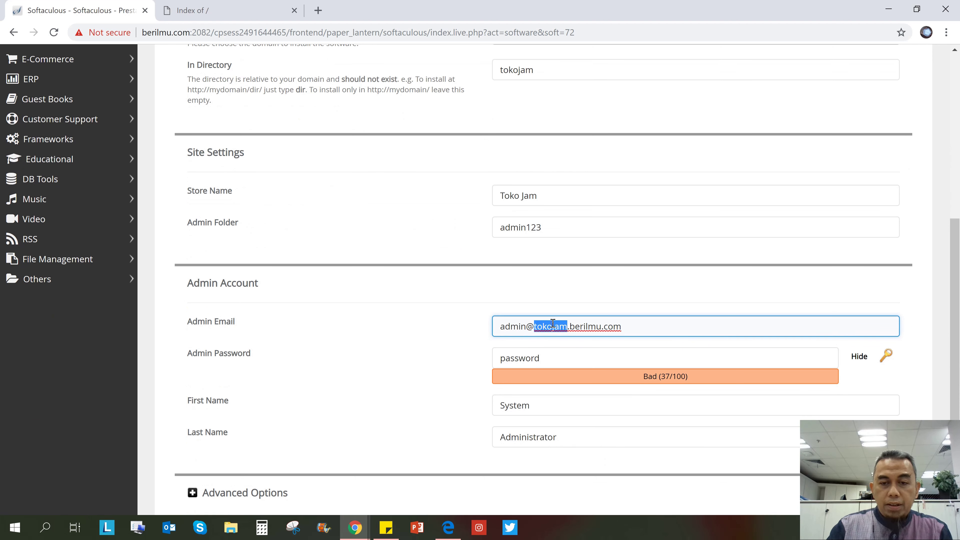
left_click(553, 324)
key("ctrl+a")
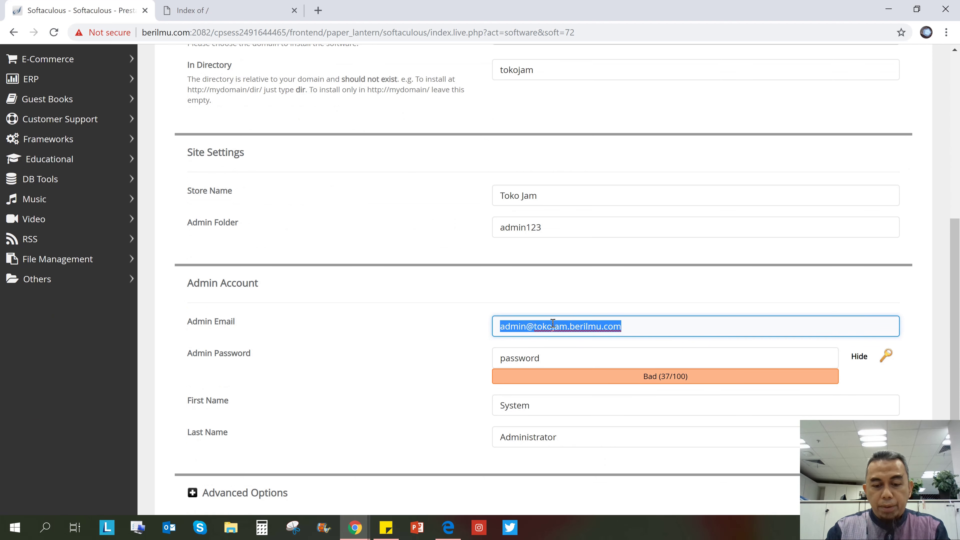
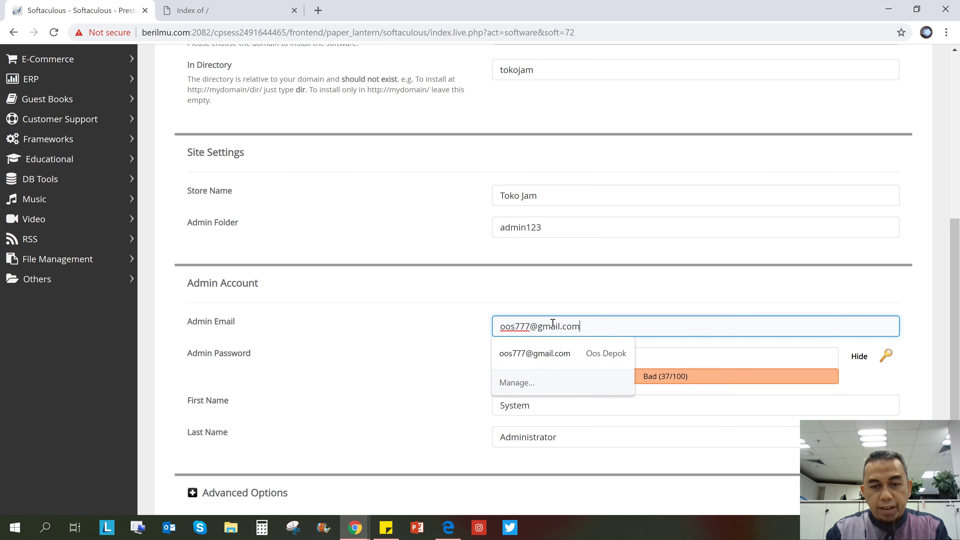
left_click(531, 353)
double_click(542, 326)
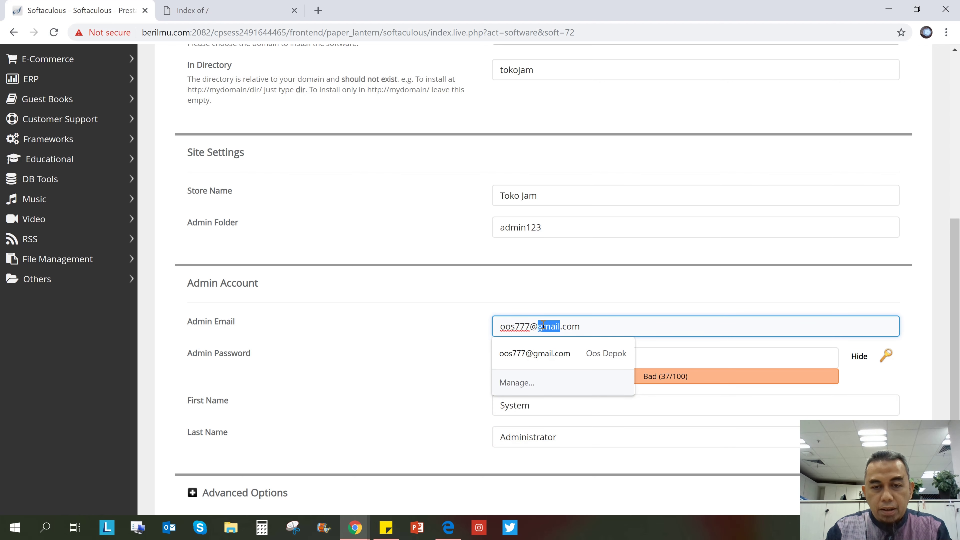
triple_click(542, 325)
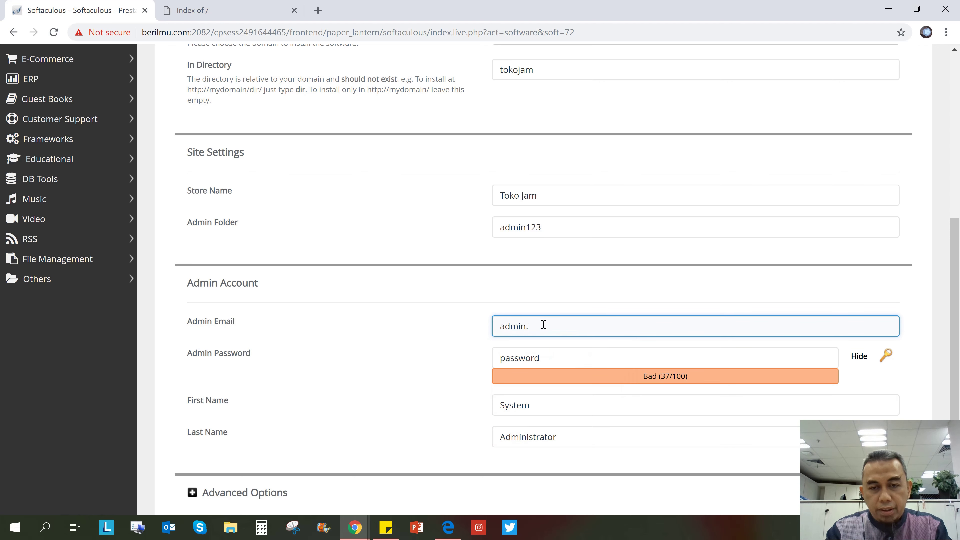
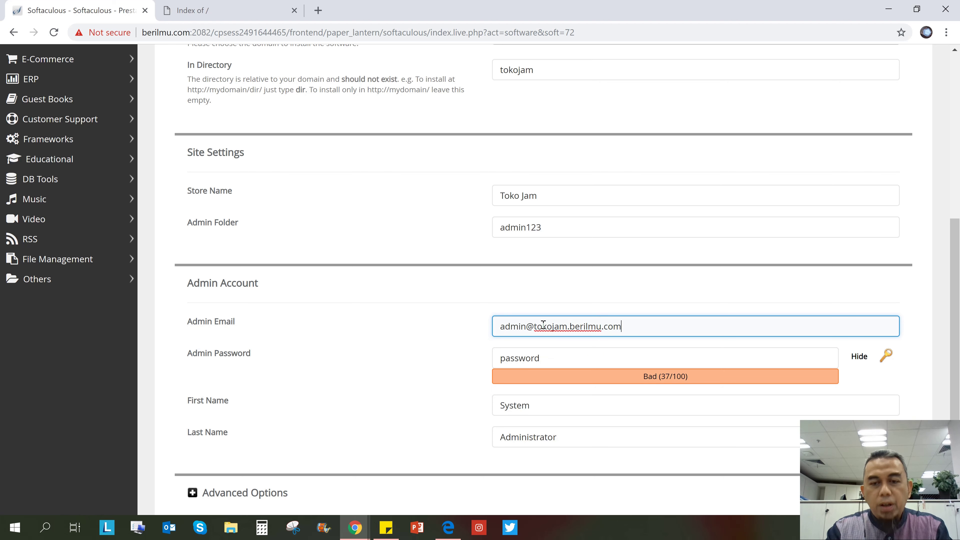
scroll(414, 382, "down", 2)
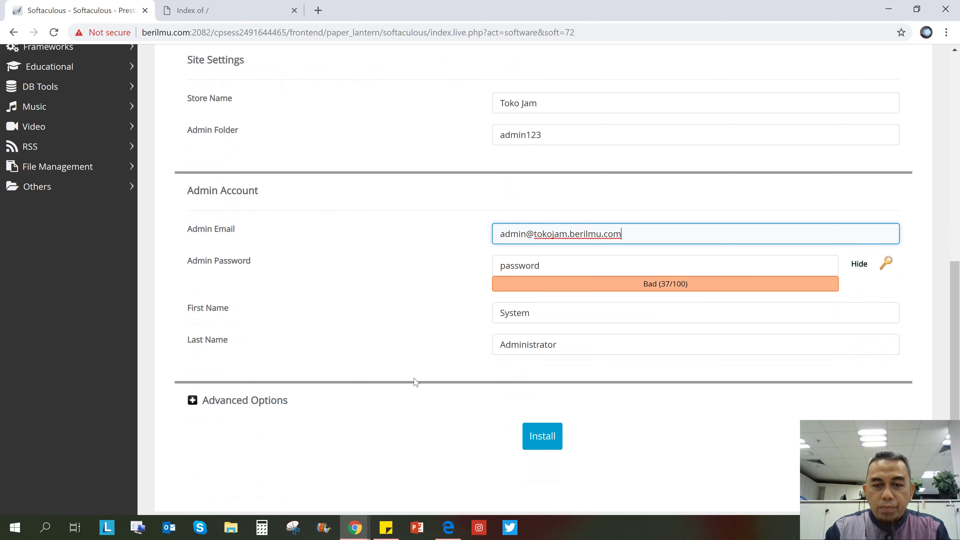
Replace the default admin password with a stronger one
left_click(529, 265)
double_click(530, 264)
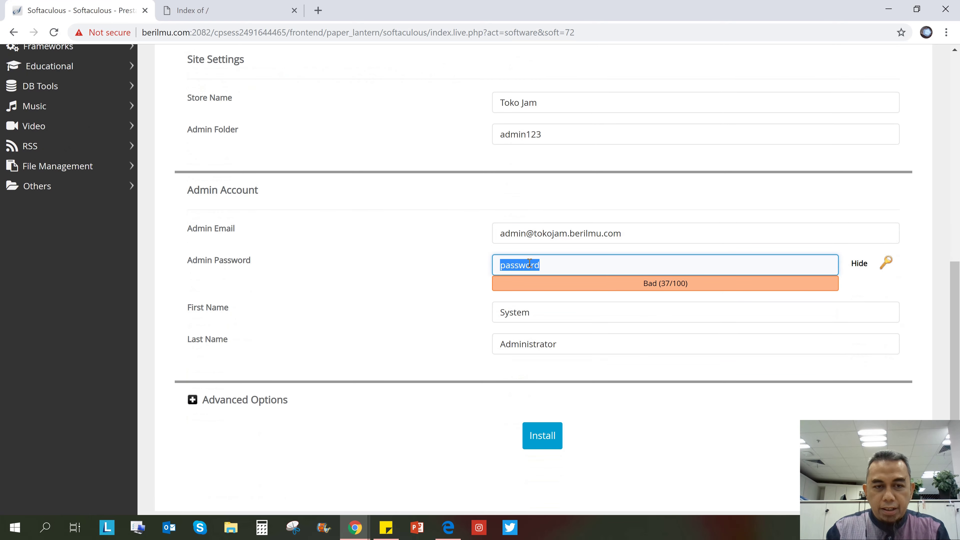
type("password1234")
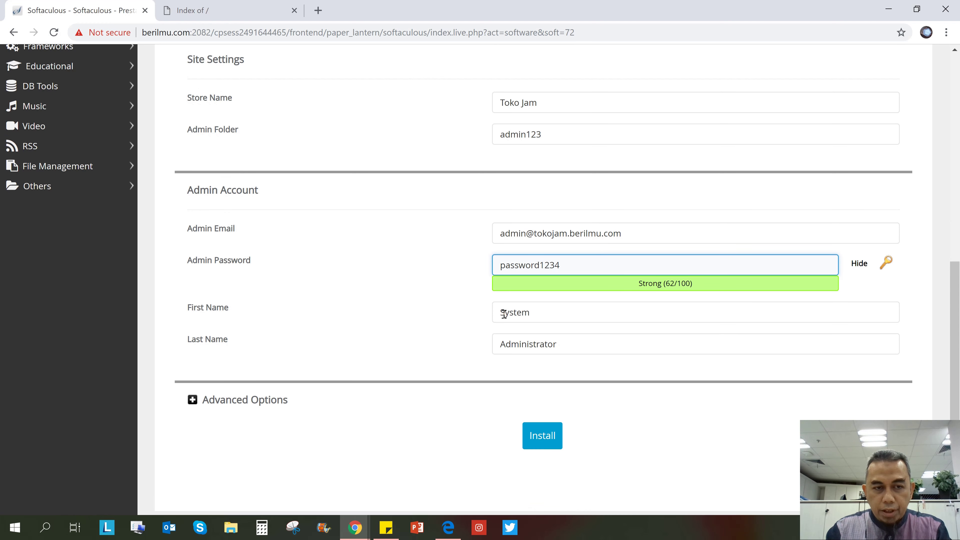
Expand the Advanced Options and submit the PrestaShop installation
scroll(484, 345, "down", 1)
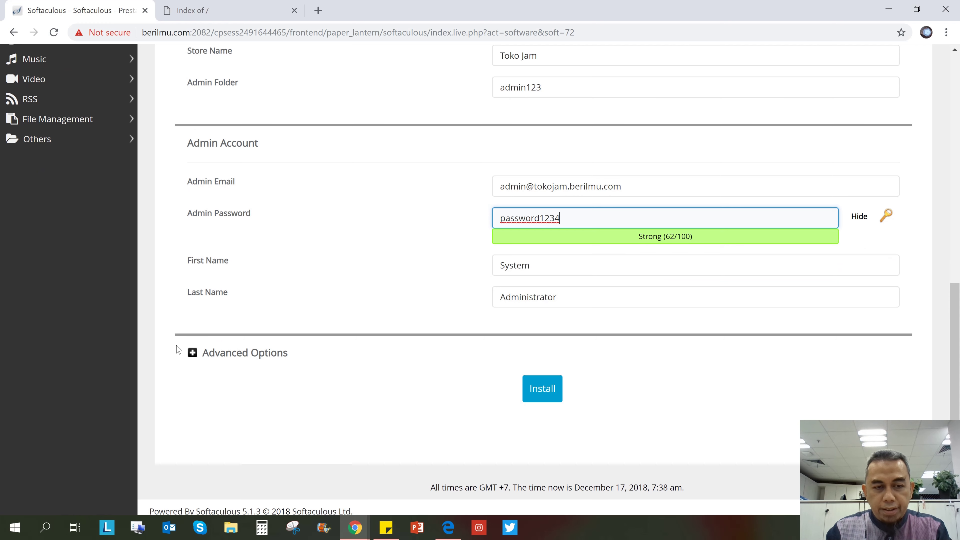
left_click(194, 350)
scroll(194, 351, "down", 3)
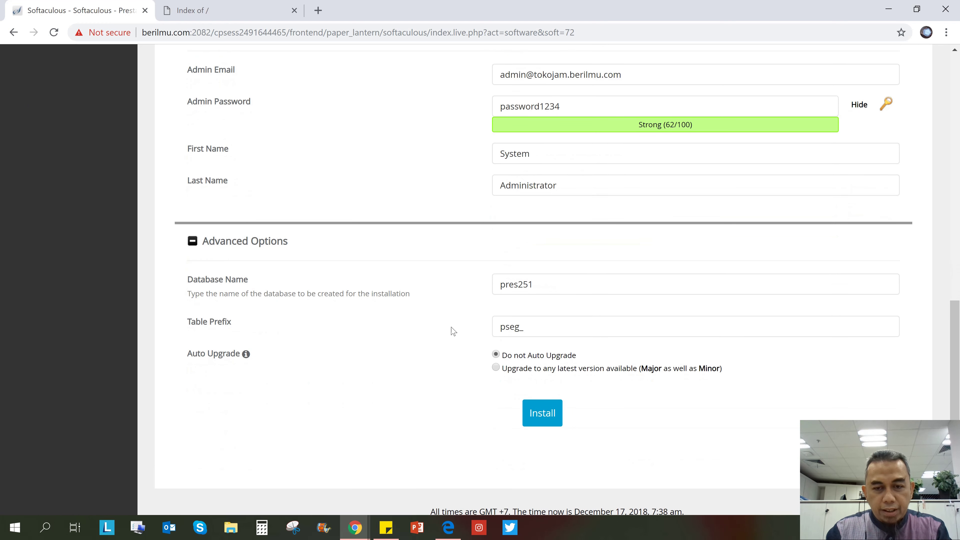
left_click(540, 412)
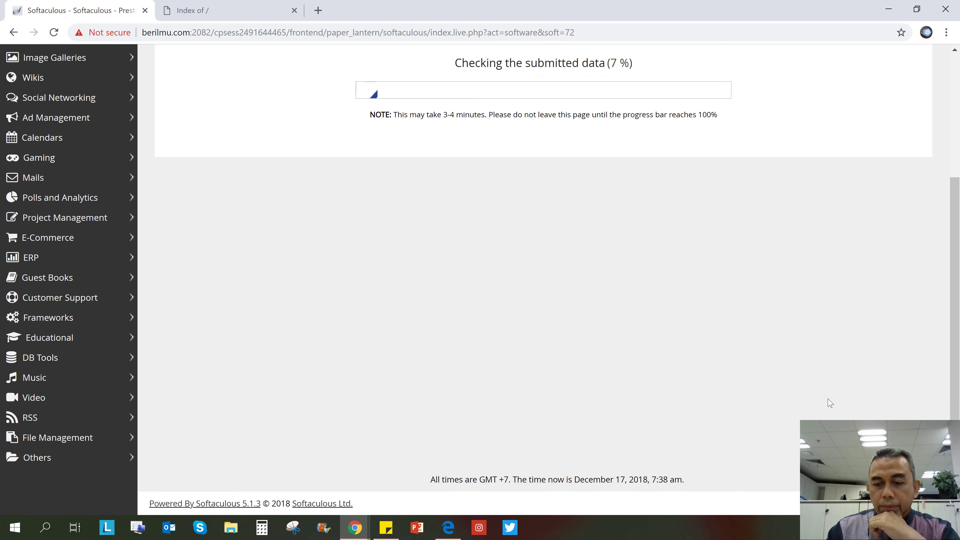
Wait for PrestaShop to finish installing at tokojam.berilmu.com/tokojam with admin folder admin123
left_click(805, 527)
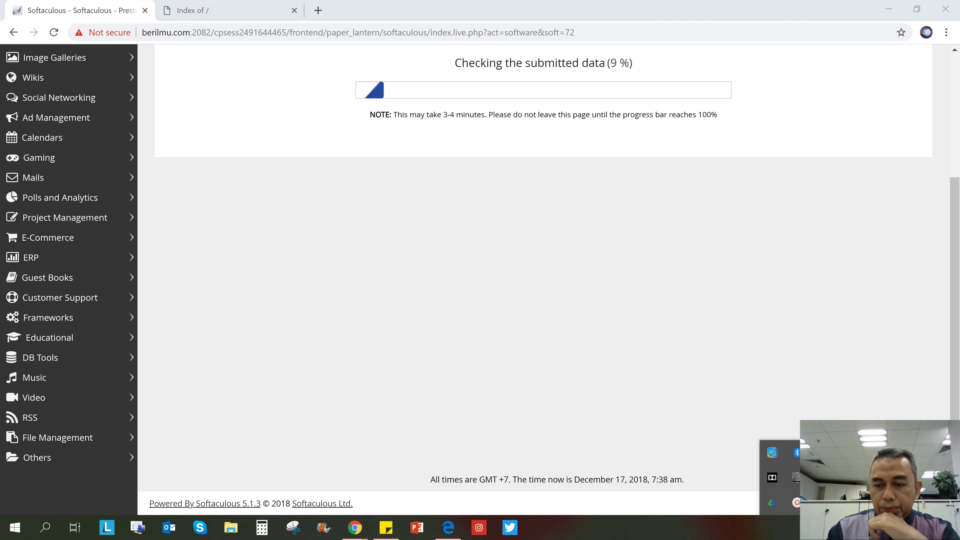
left_click(796, 504)
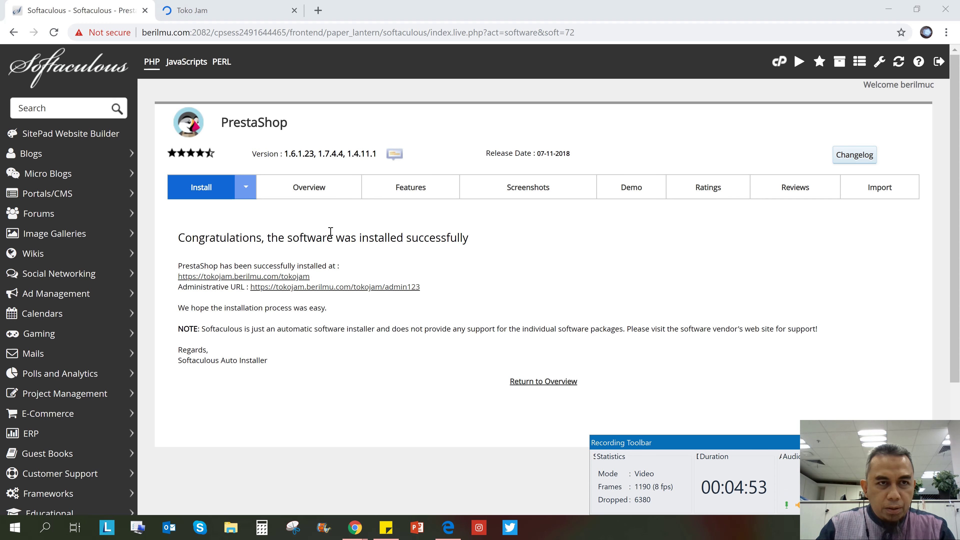
Reload the Toko Jam tab and scroll through the storefront's sample products and footer
left_click(193, 11)
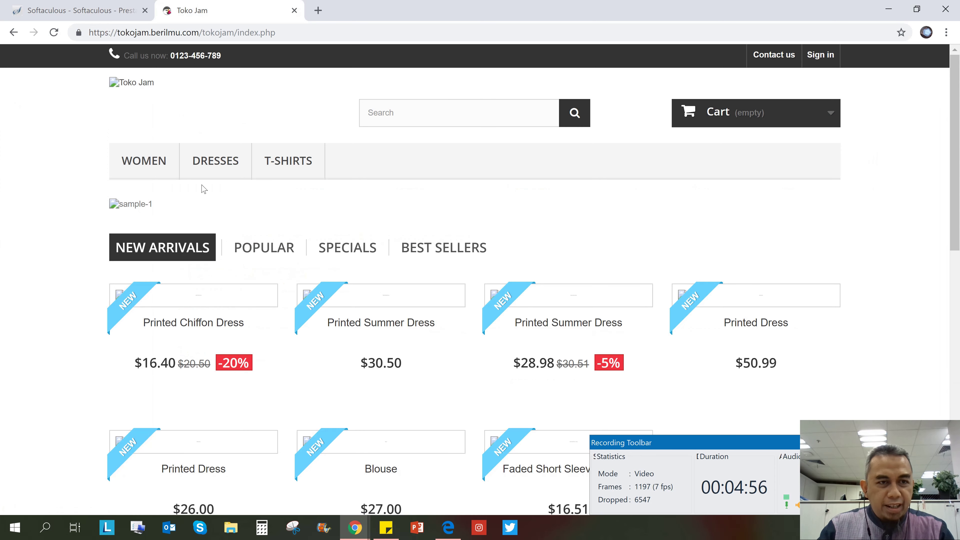
scroll(202, 193, "down", 1)
scroll(202, 193, "up", 1)
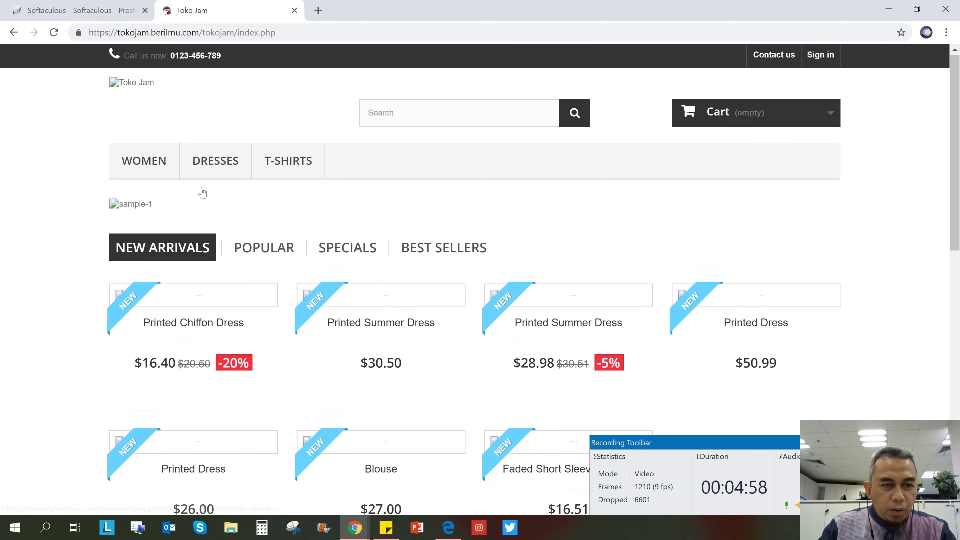
left_click(54, 33)
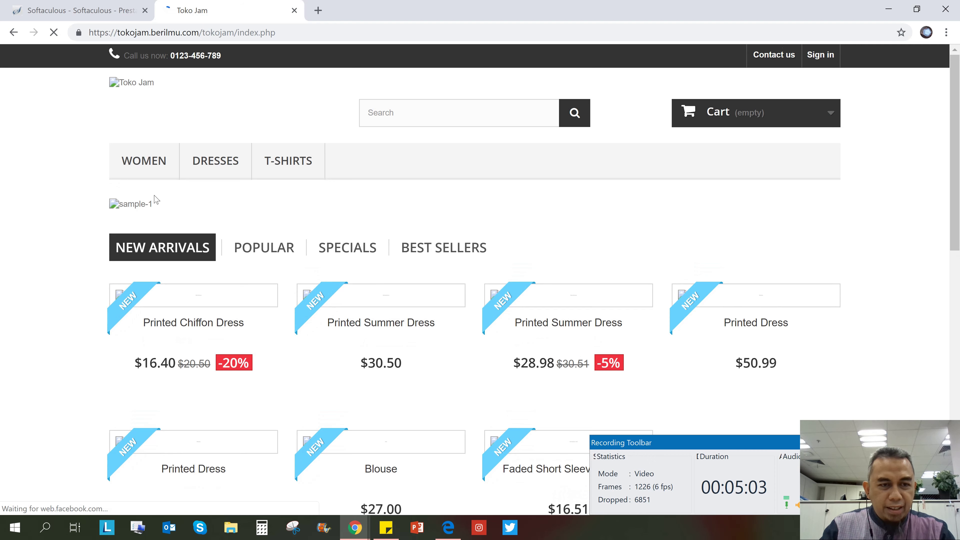
mouse_move(156, 305)
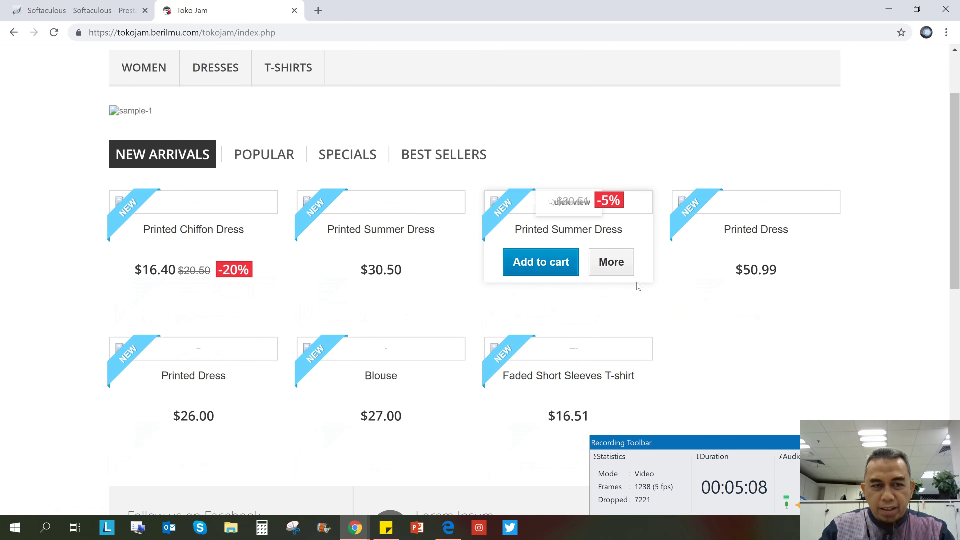
scroll(638, 286, "down", 5)
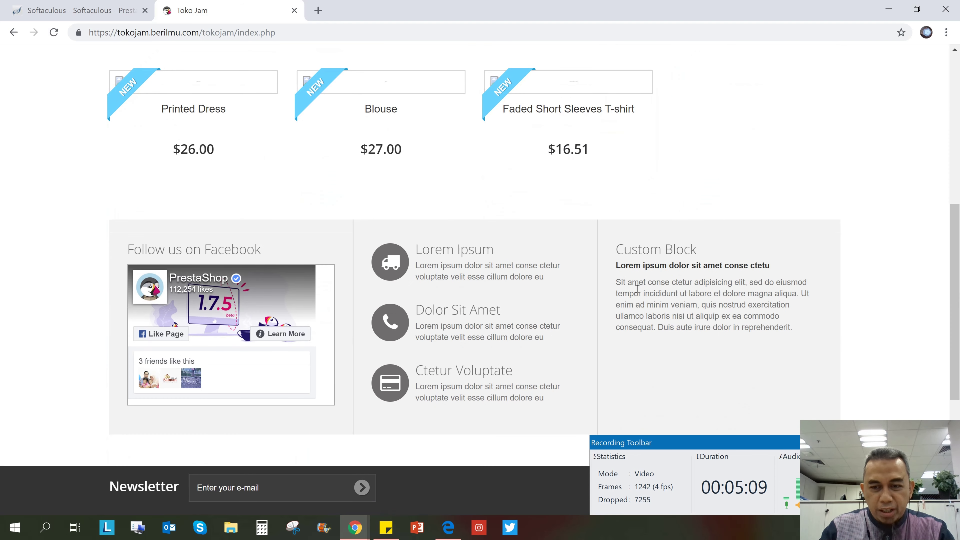